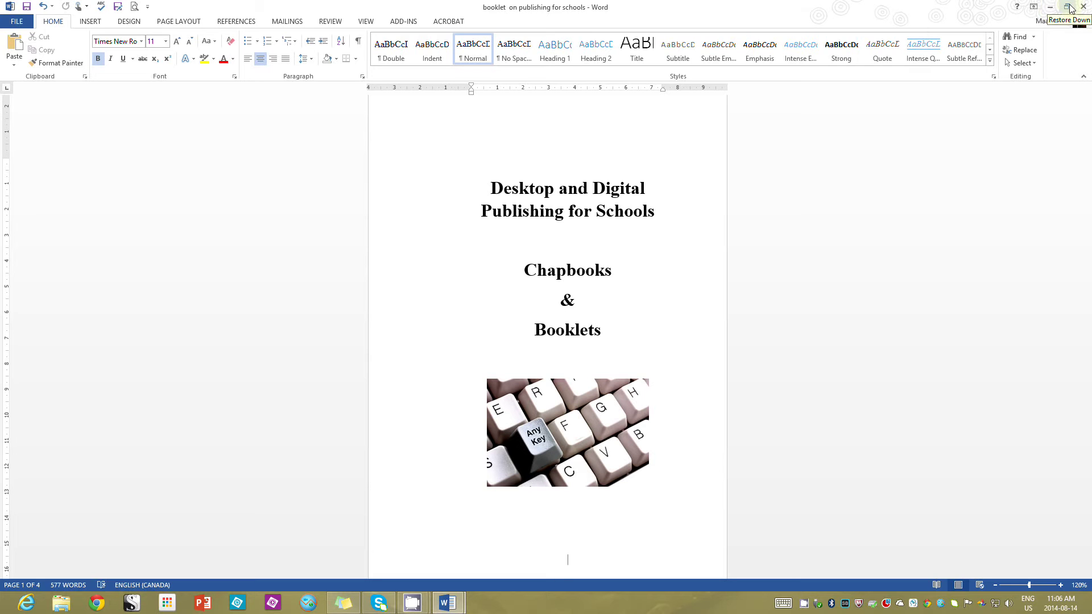
Restore down the booklet's Word window so the desktop shows beside it.
{"action": "left_click", "coordinate": [1068, 7]}
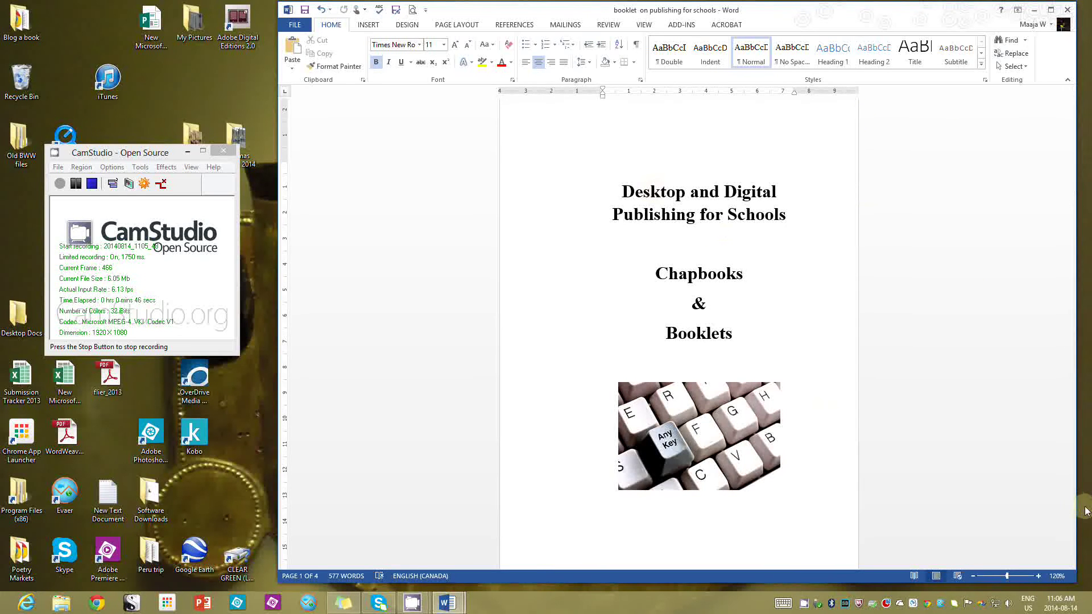
{"action": "scroll", "coordinate": [1075, 517], "scroll_direction": "down", "scroll_amount": 8}
{"action": "scroll", "coordinate": [1074, 517], "scroll_direction": "down", "scroll_amount": 20}
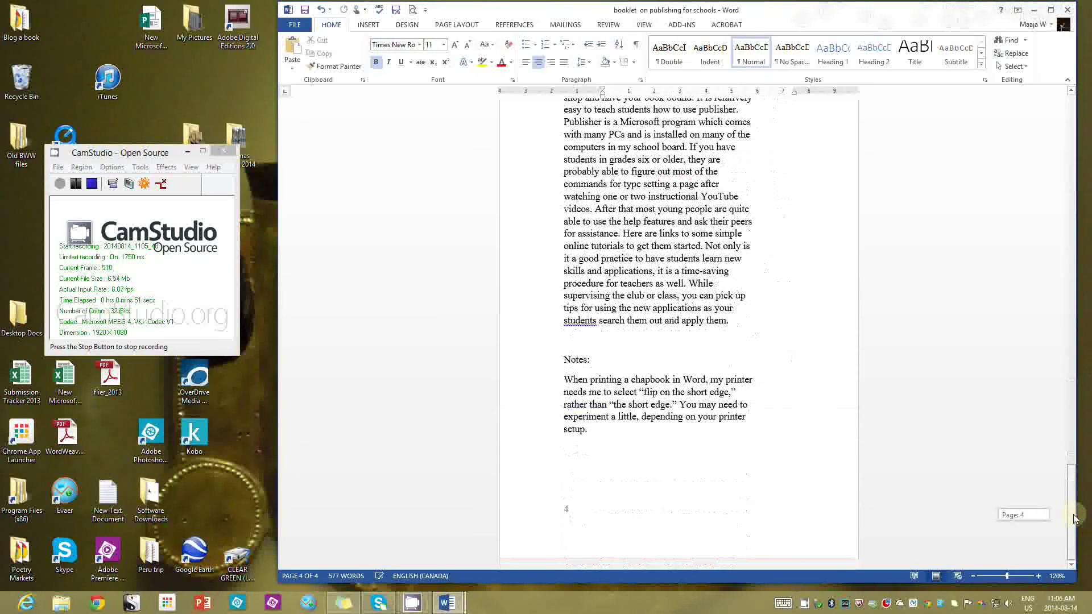
{"action": "scroll", "coordinate": [1074, 517], "scroll_direction": "up", "scroll_amount": 20}
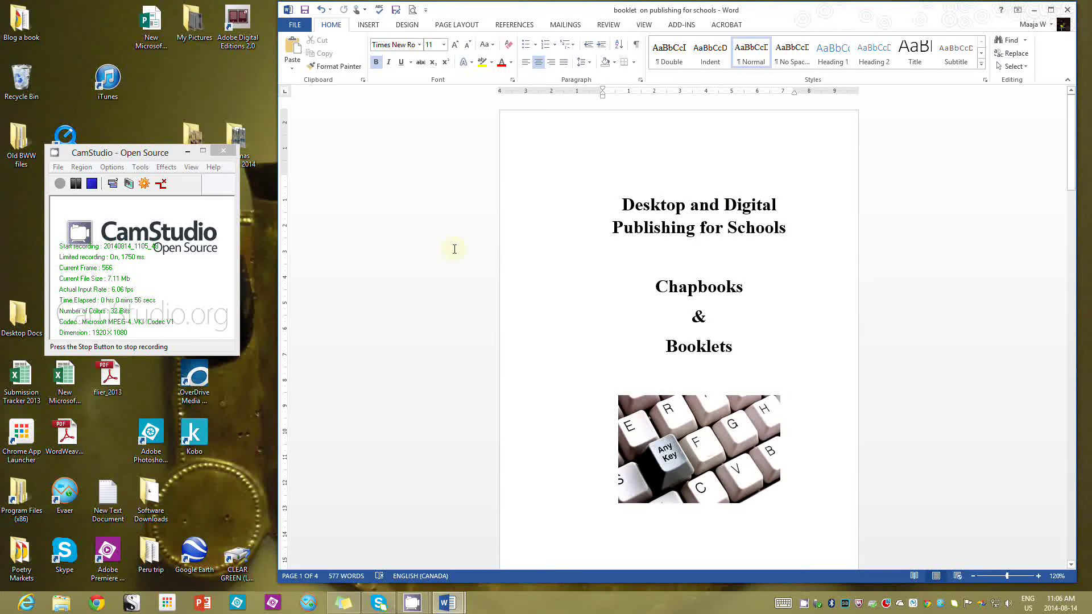
Open the Page Setup dialog from Page Layout and keep Multiple pages set to Book fold.
{"action": "left_click", "coordinate": [456, 26]}
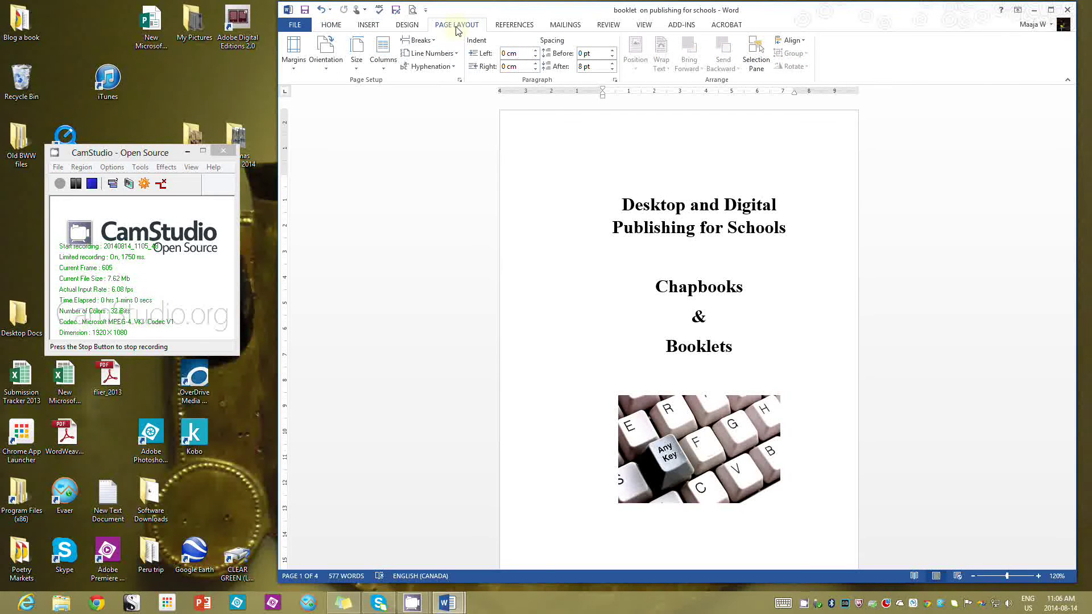
{"action": "left_click", "coordinate": [459, 81]}
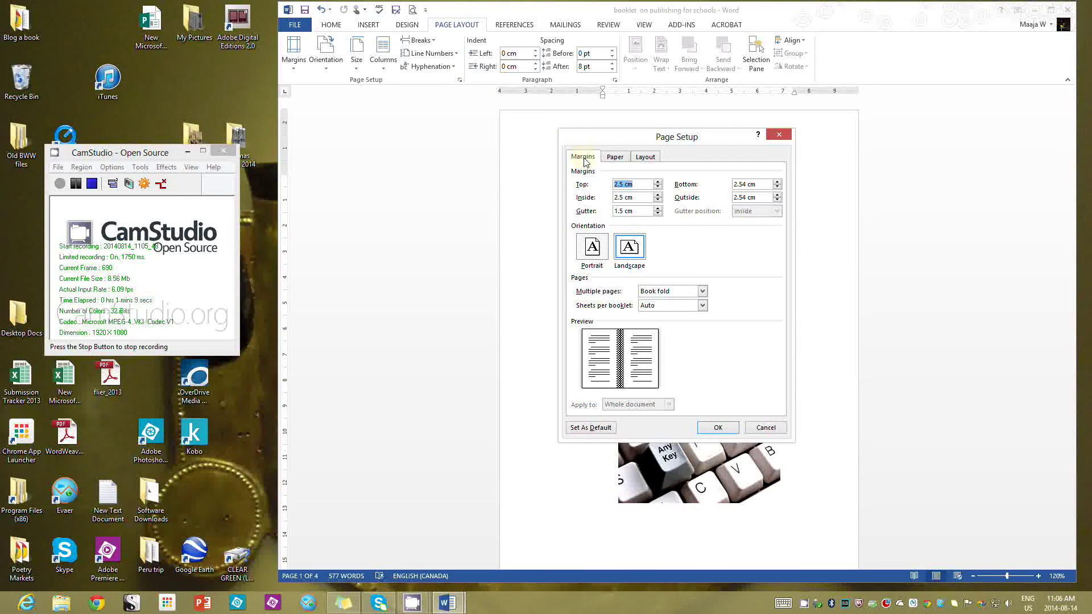
{"action": "left_click", "coordinate": [703, 292]}
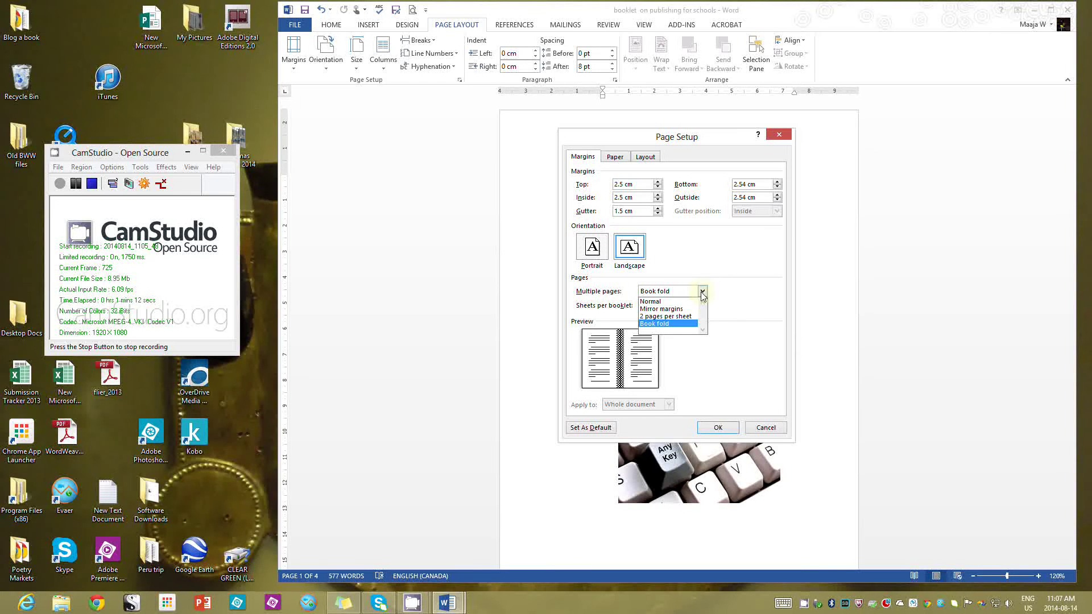
{"action": "left_click", "coordinate": [703, 292]}
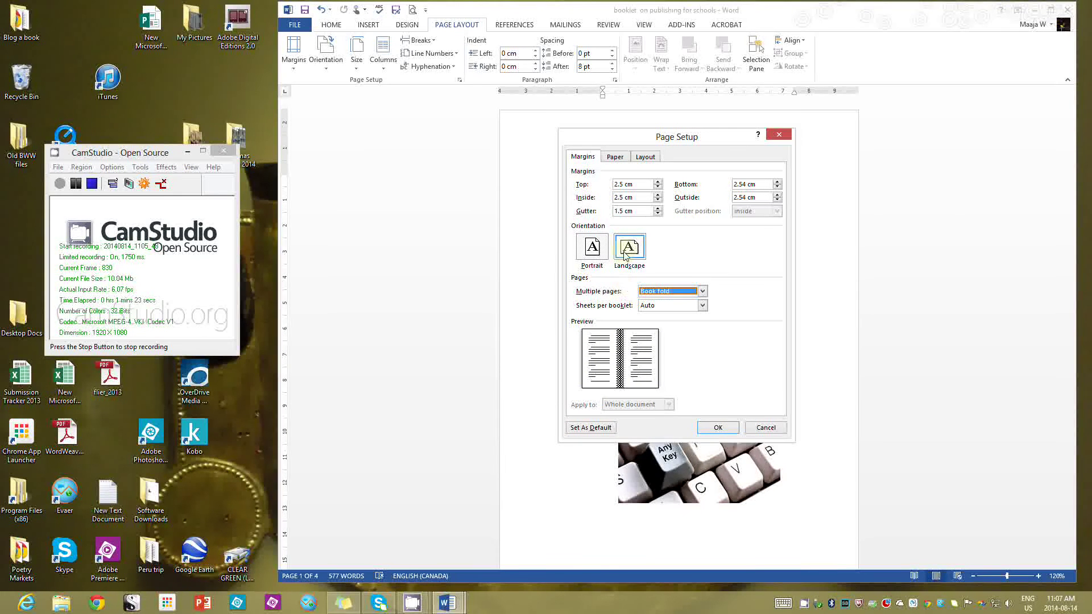
Try narrowing the gutter to 0.6 cm, then widen it back toward 1.5 cm.
{"action": "left_click", "coordinate": [659, 213]}
{"action": "left_click", "coordinate": [658, 213]}
{"action": "left_click", "coordinate": [658, 213]}
{"action": "left_click", "coordinate": [658, 214]}
{"action": "left_click", "coordinate": [658, 214]}
{"action": "left_click", "coordinate": [658, 214]}
{"action": "left_click", "coordinate": [658, 214]}
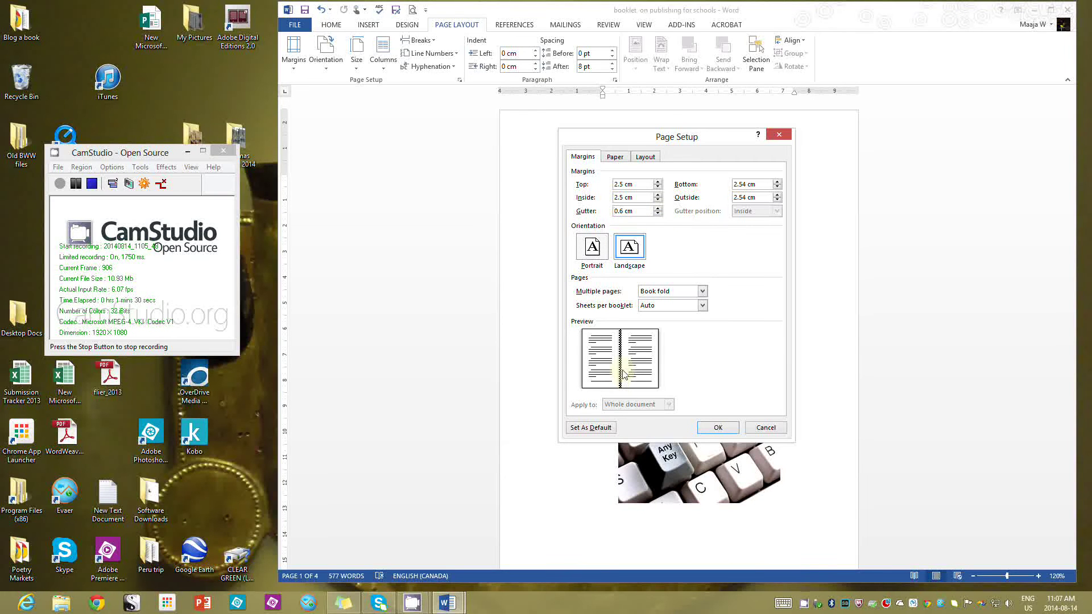
{"action": "left_click", "coordinate": [658, 208]}
{"action": "left_click", "coordinate": [658, 209]}
{"action": "left_click", "coordinate": [658, 208]}
{"action": "left_click", "coordinate": [658, 208]}
{"action": "left_click", "coordinate": [658, 208]}
{"action": "left_click", "coordinate": [658, 208]}
{"action": "left_click", "coordinate": [658, 209]}
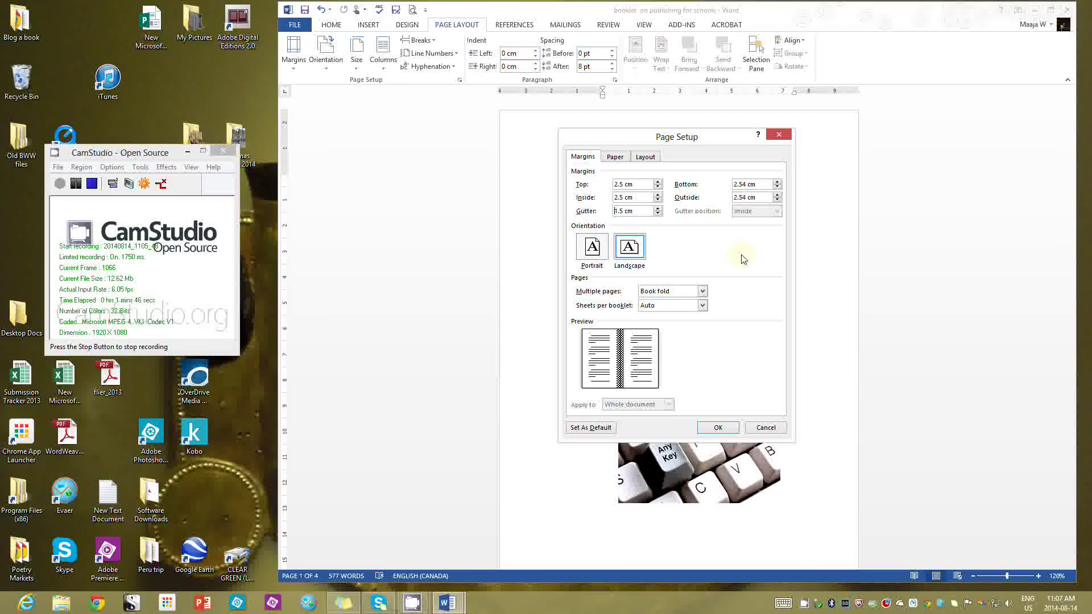
Set the bottom and outside margins to 2.5 cm and check the Letter paper size.
{"action": "left_click", "coordinate": [777, 187]}
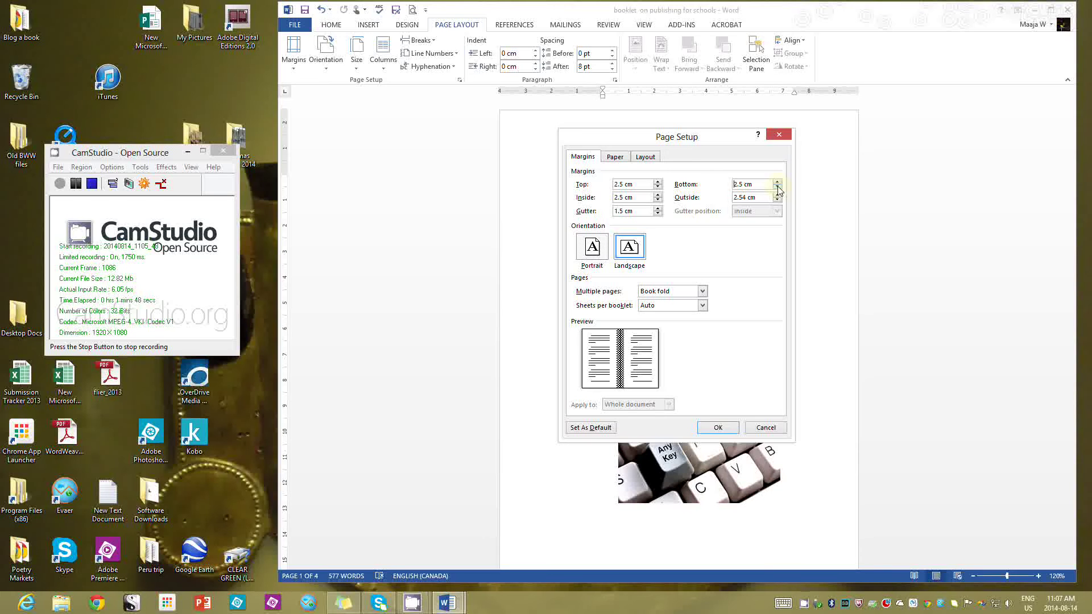
{"action": "left_click", "coordinate": [777, 200]}
{"action": "left_click", "coordinate": [618, 161]}
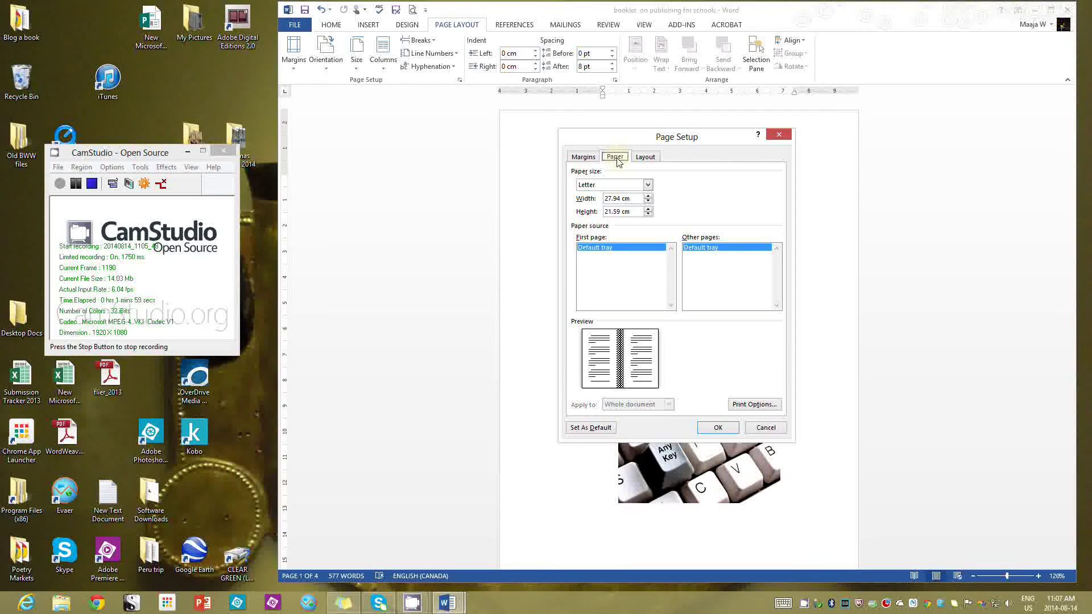
Confirm different odd/even and first-page headers and footers at 1.25 cm, then apply the setup.
{"action": "left_click", "coordinate": [654, 159]}
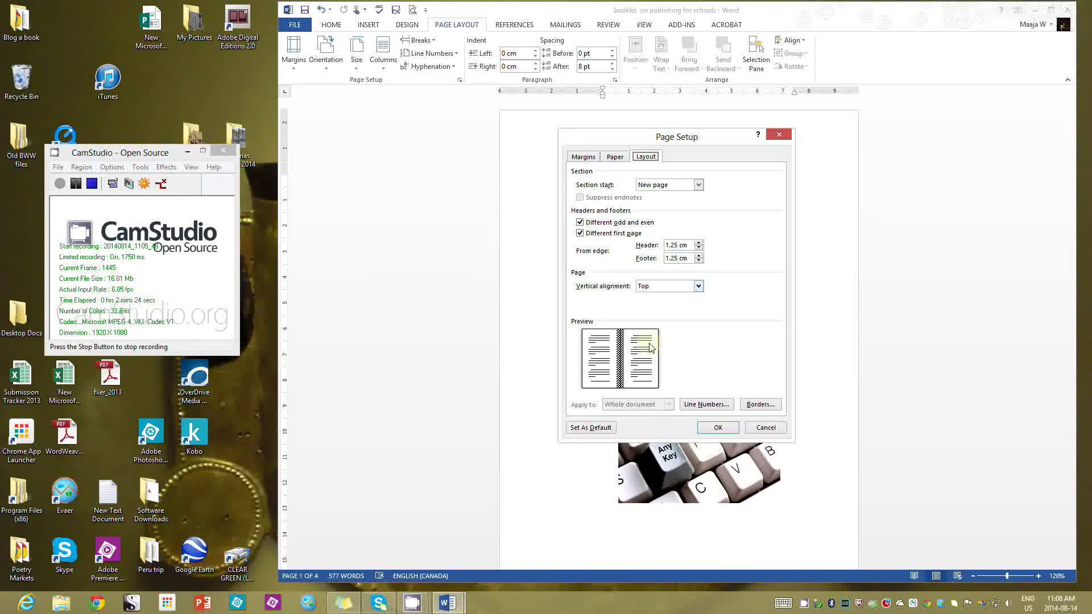
{"action": "left_click", "coordinate": [718, 428]}
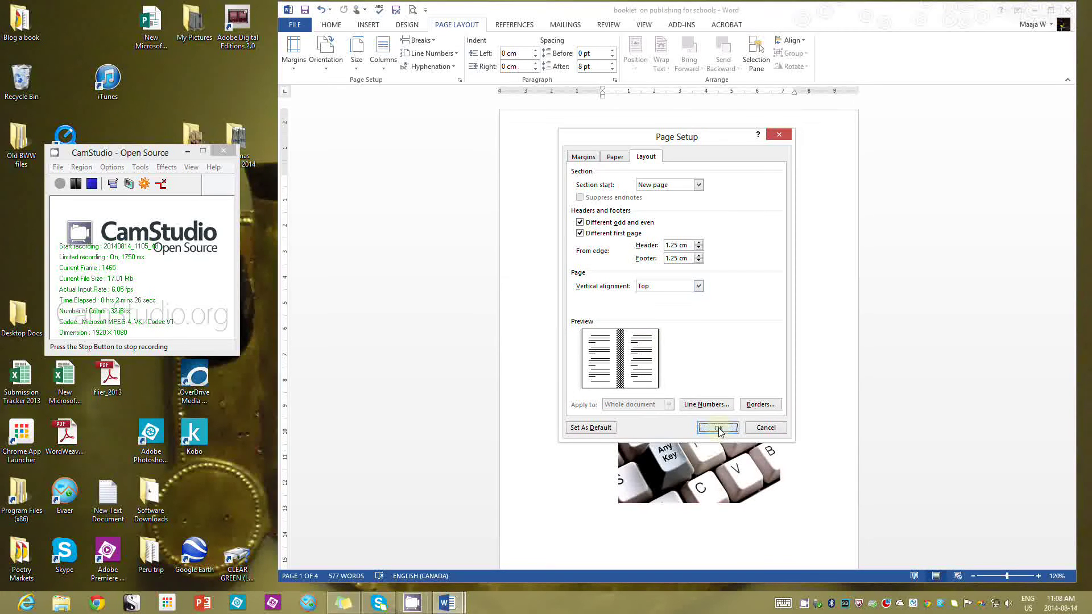
Edit the page 2 footer and make its page number "2" bold.
{"action": "scroll", "coordinate": [603, 331], "scroll_direction": "down", "scroll_amount": 10}
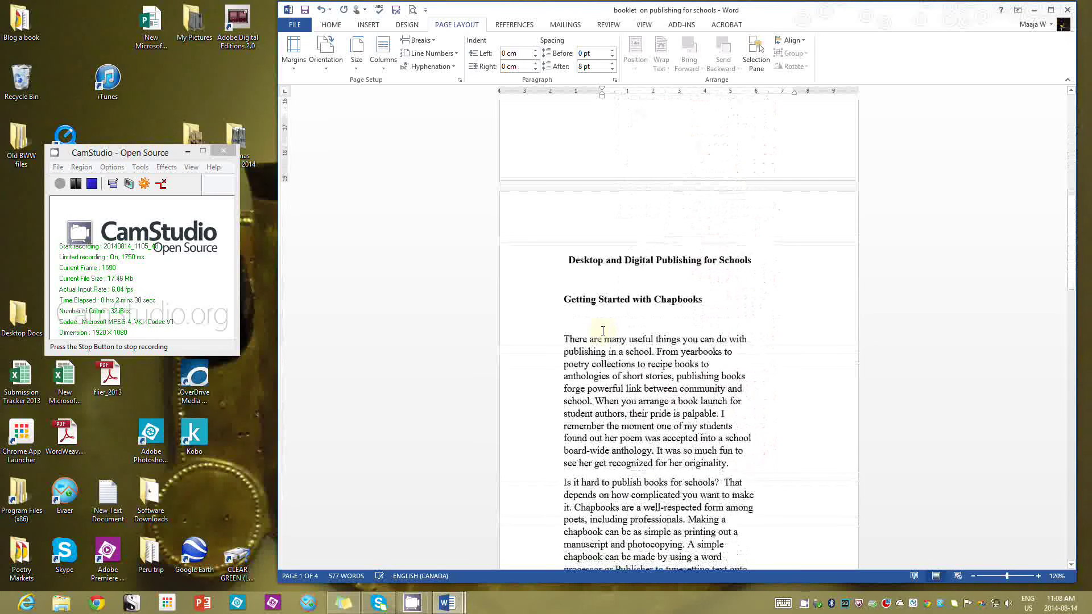
{"action": "scroll", "coordinate": [603, 331], "scroll_direction": "down", "scroll_amount": 9}
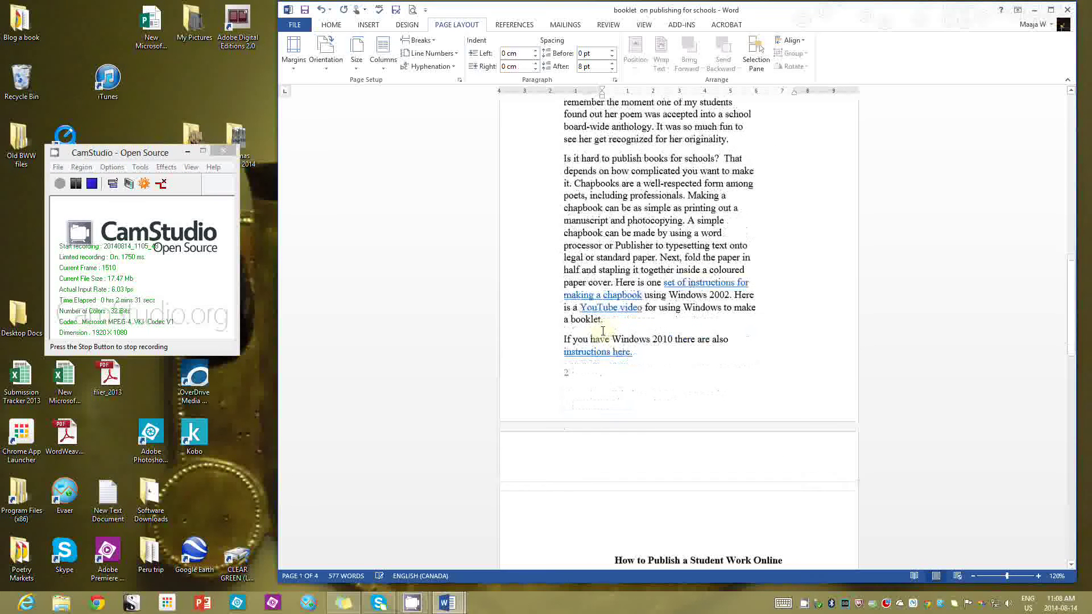
{"action": "double_click", "coordinate": [596, 385]}
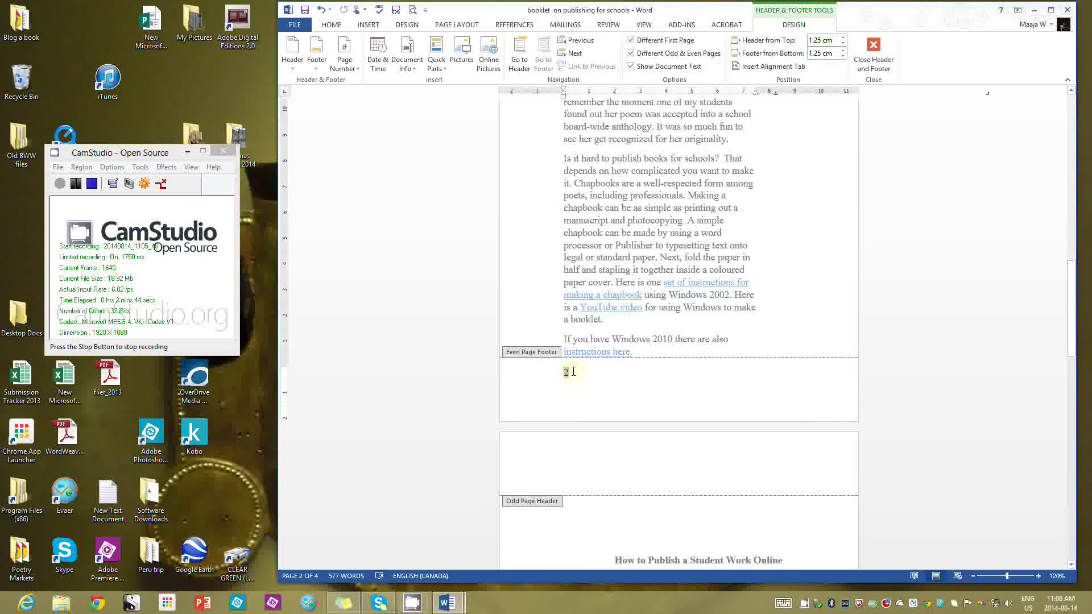
{"action": "scroll", "coordinate": [637, 387], "scroll_direction": "down", "scroll_amount": 5}
{"action": "scroll", "coordinate": [637, 388], "scroll_direction": "down", "scroll_amount": 10}
{"action": "scroll", "coordinate": [637, 388], "scroll_direction": "down", "scroll_amount": 2}
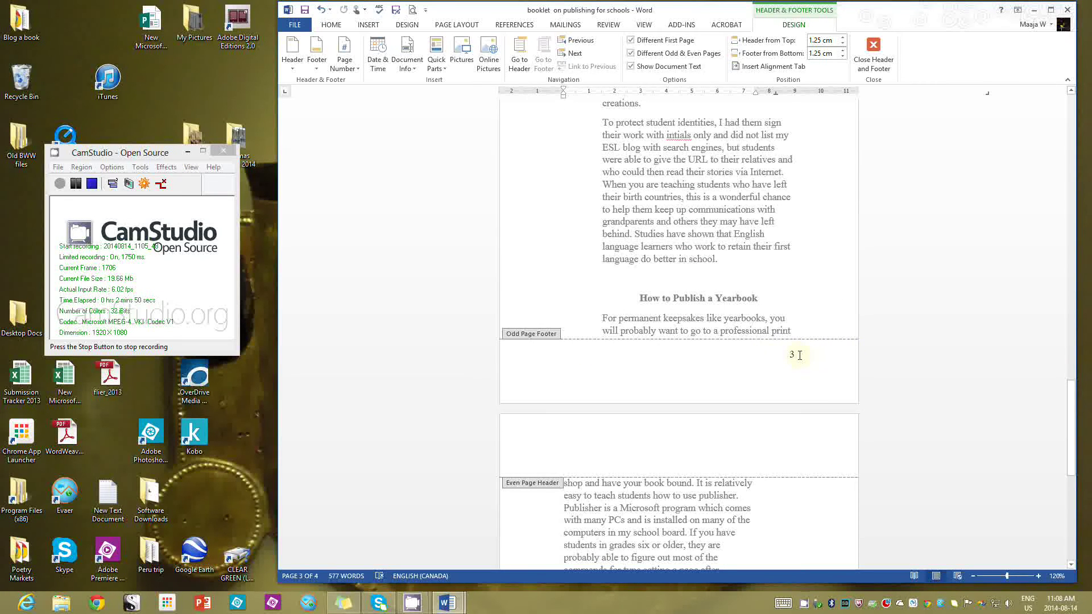
{"action": "scroll", "coordinate": [800, 354], "scroll_direction": "up", "scroll_amount": 15}
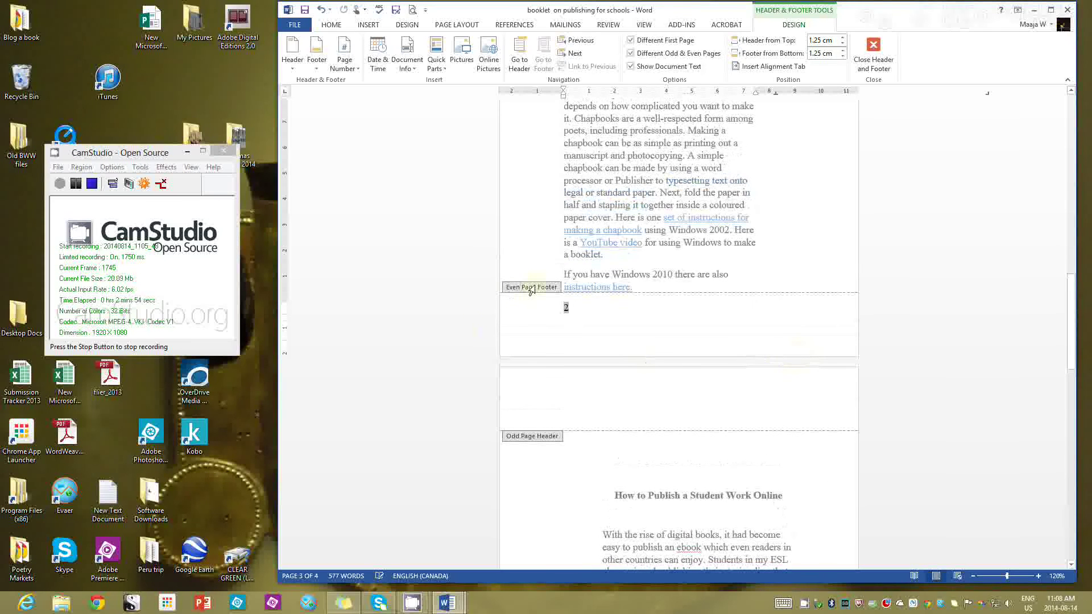
{"action": "left_click", "coordinate": [566, 312]}
{"action": "double_click", "coordinate": [567, 307]}
{"action": "double_click", "coordinate": [567, 307]}
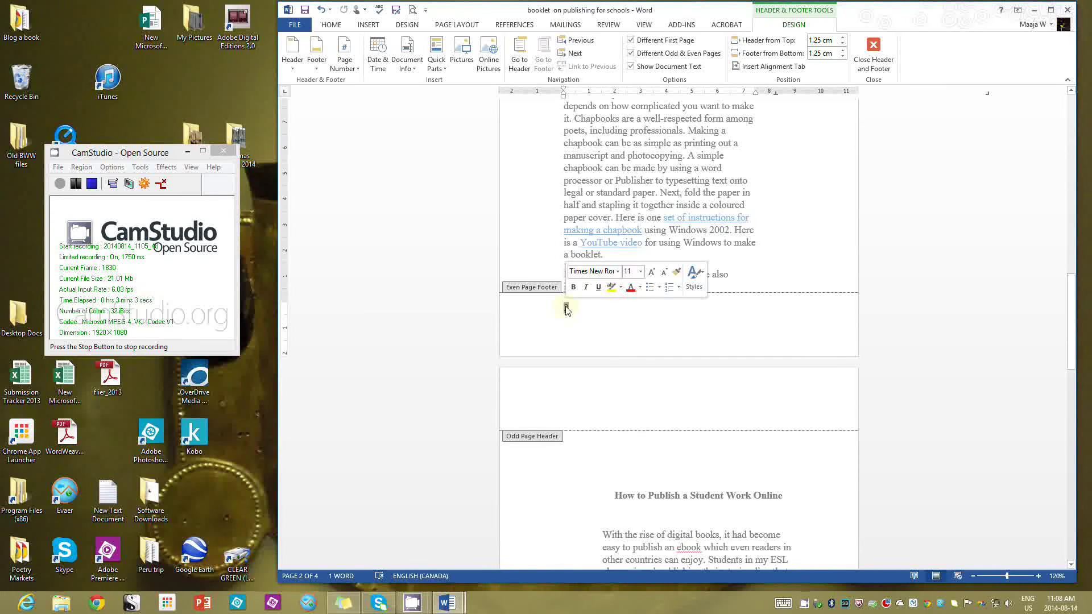
{"action": "left_click", "coordinate": [613, 324]}
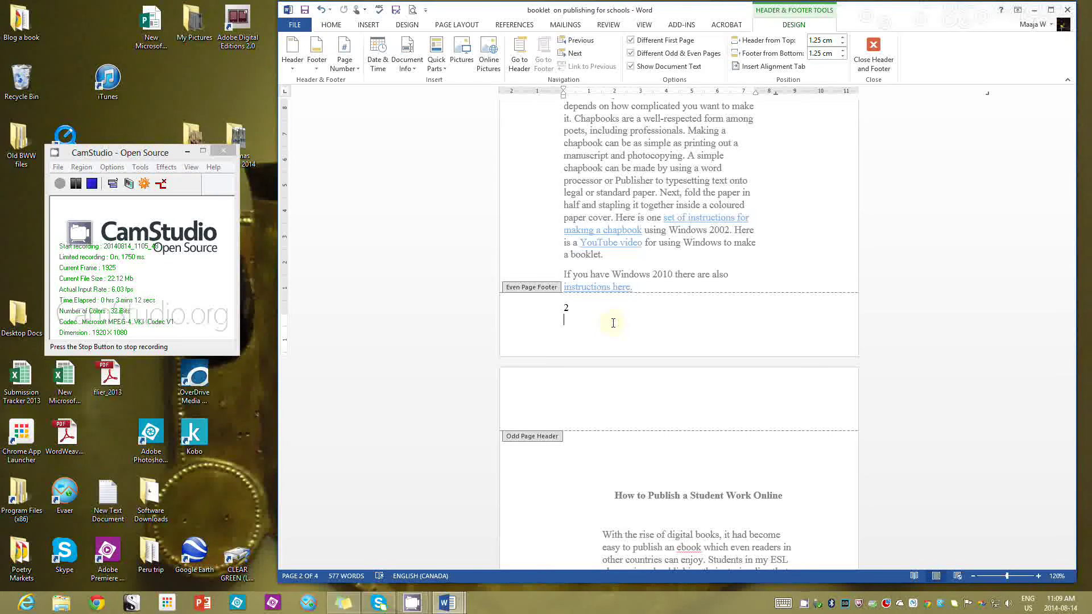
{"action": "left_click", "coordinate": [331, 25]}
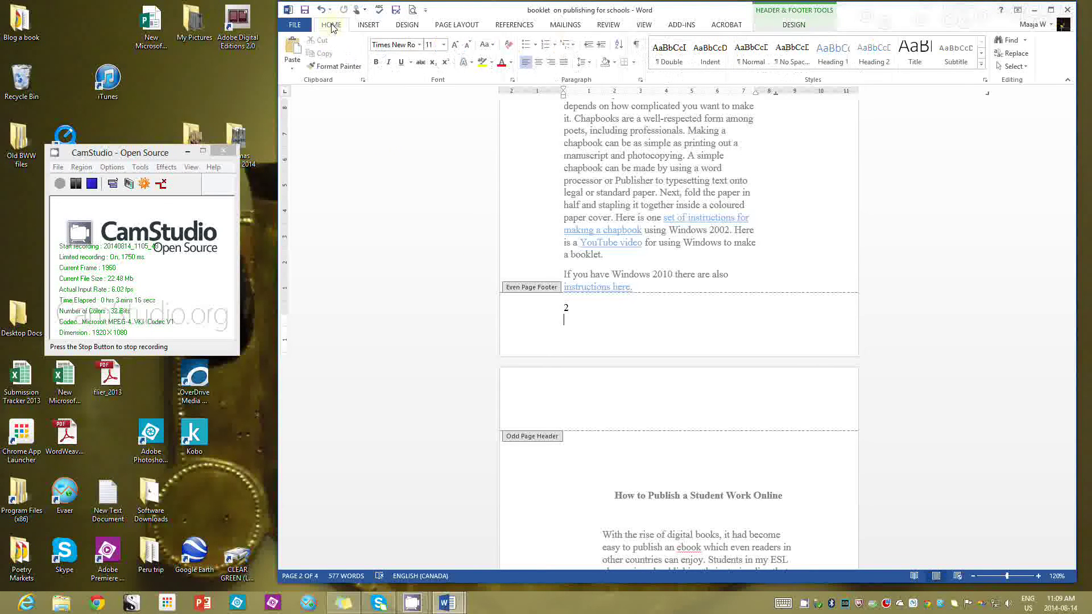
Save the booklet and open its print preview at page 1.
{"action": "left_click", "coordinate": [305, 11]}
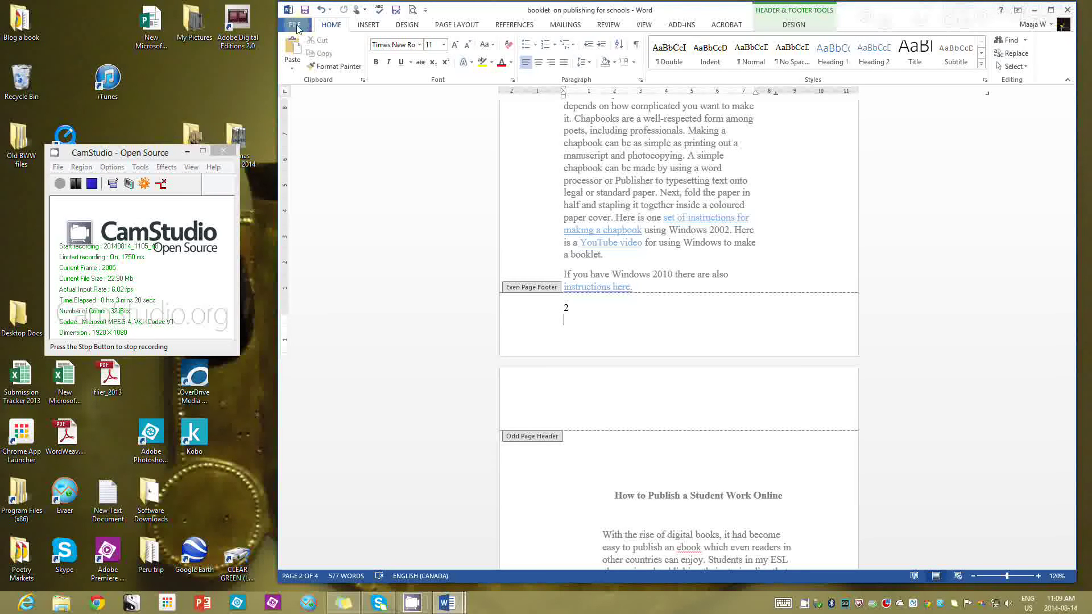
{"action": "left_click", "coordinate": [296, 25]}
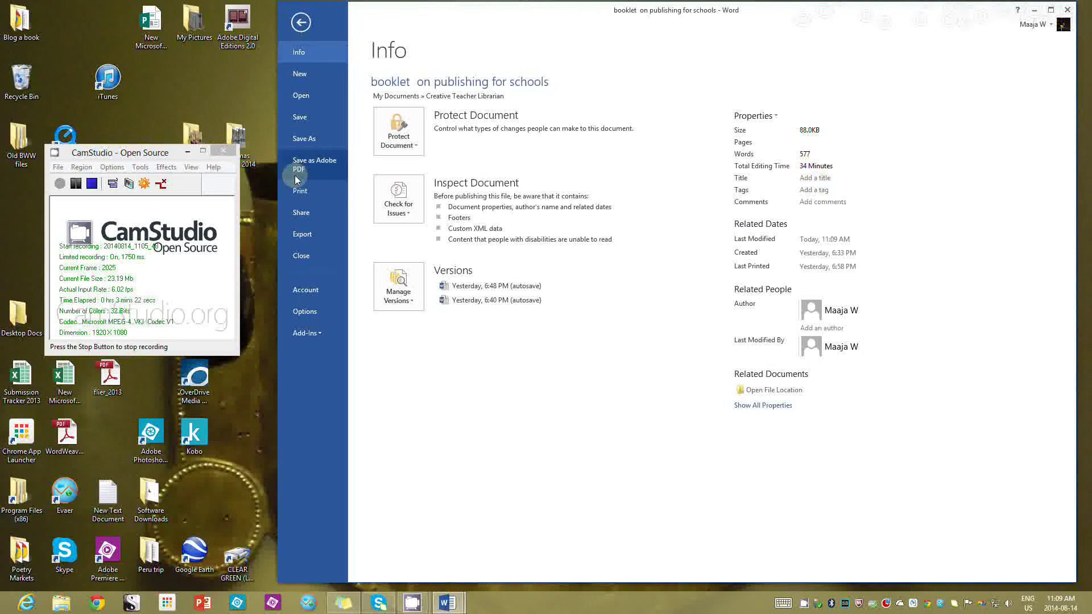
{"action": "left_click", "coordinate": [301, 193]}
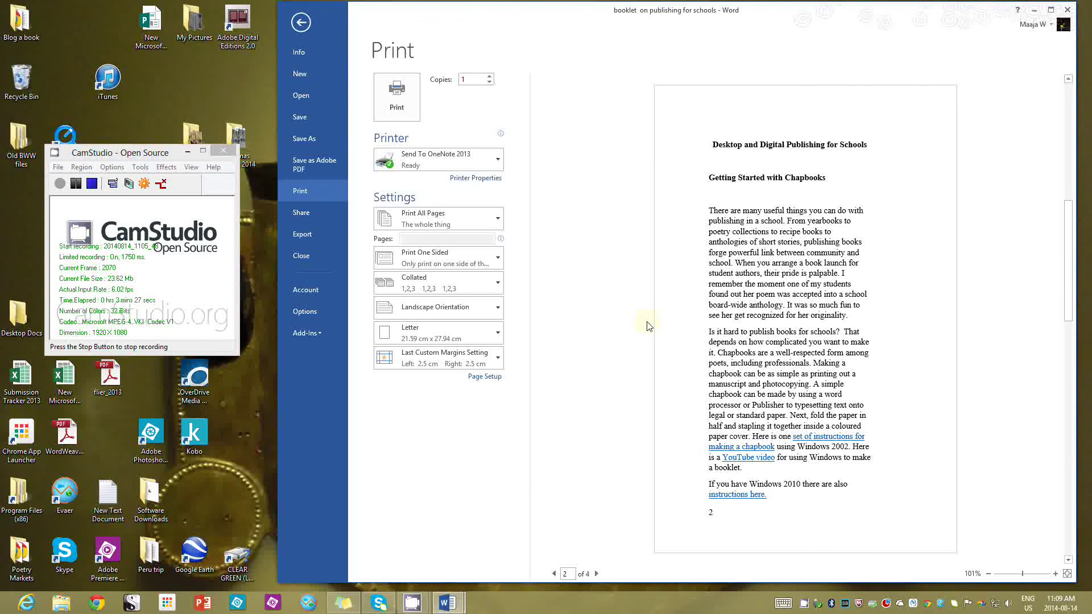
{"action": "left_click", "coordinate": [555, 574]}
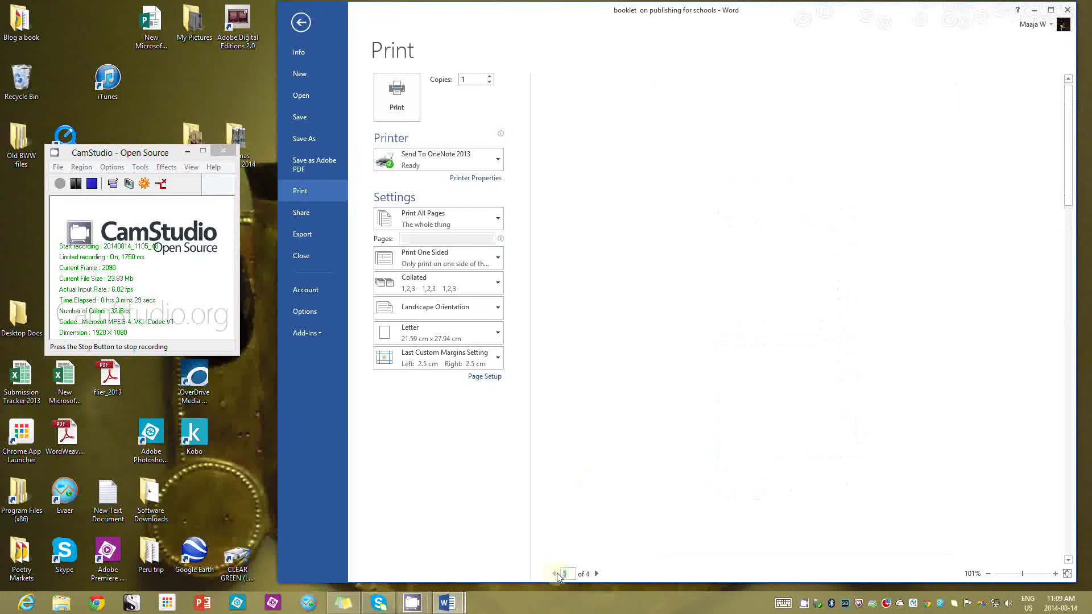
Select the Brother DCP-7065DN printer and show the one- versus two-sided printing choices.
{"action": "left_click", "coordinate": [497, 157]}
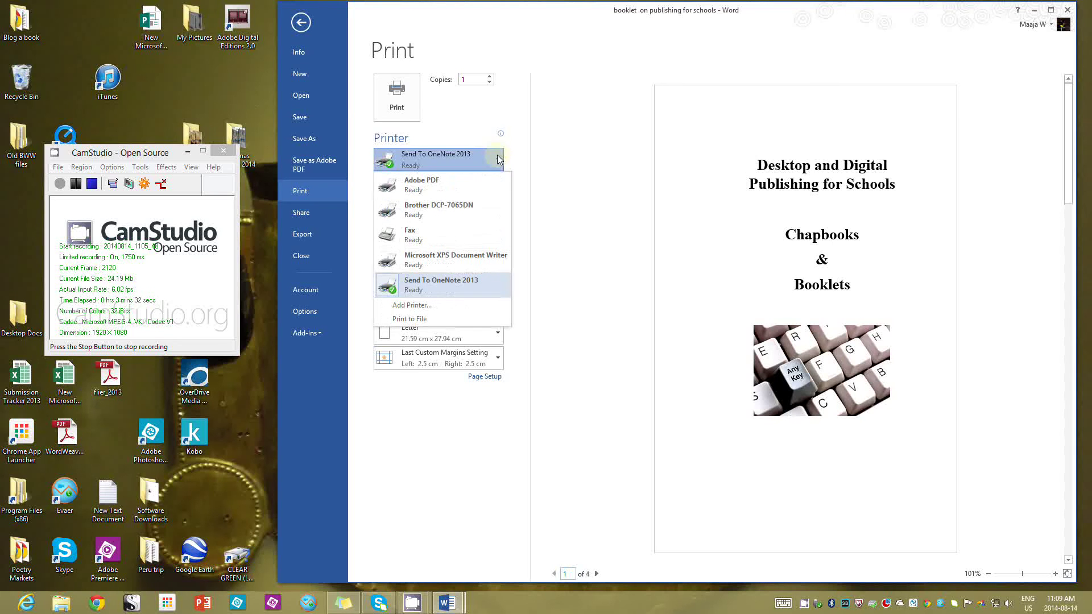
{"action": "left_click", "coordinate": [483, 207]}
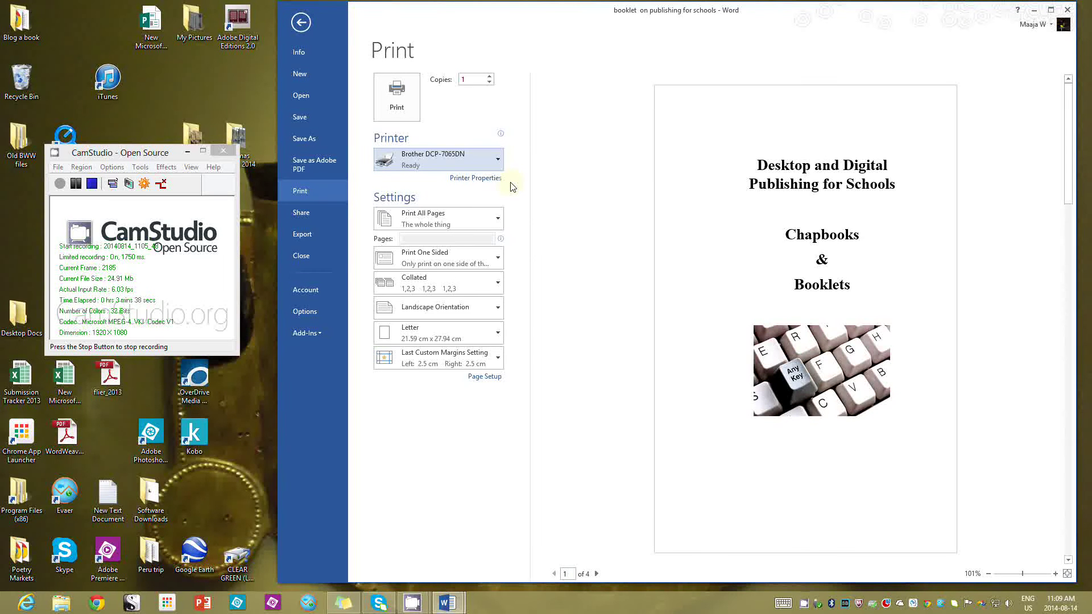
{"action": "left_click", "coordinate": [498, 258]}
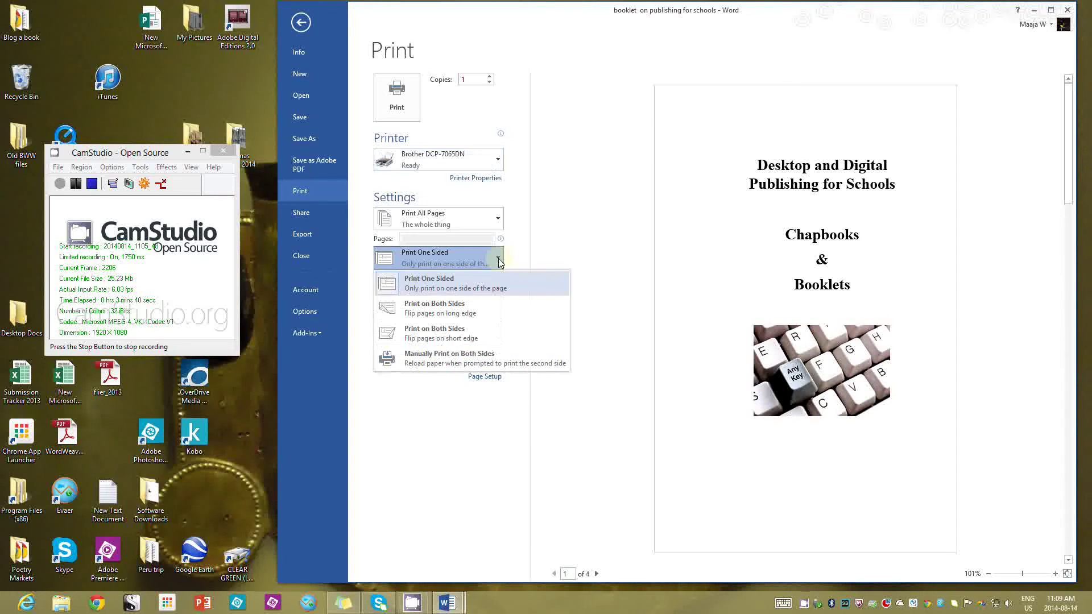
Print on both sides flipping on the short edge, and preview pages 2 through 4.
{"action": "left_click", "coordinate": [476, 339]}
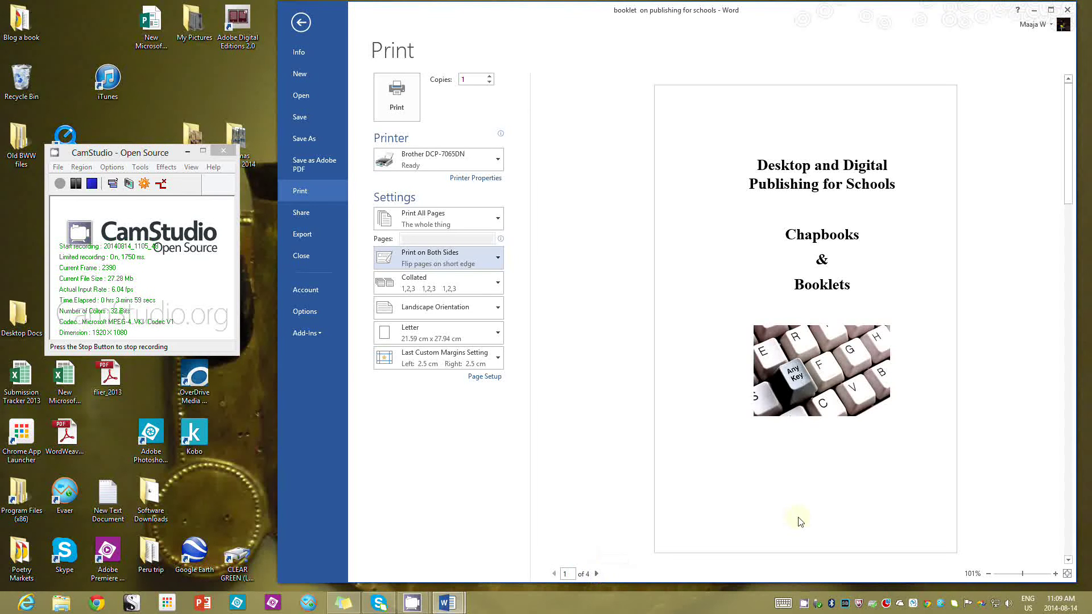
{"action": "left_click", "coordinate": [596, 574]}
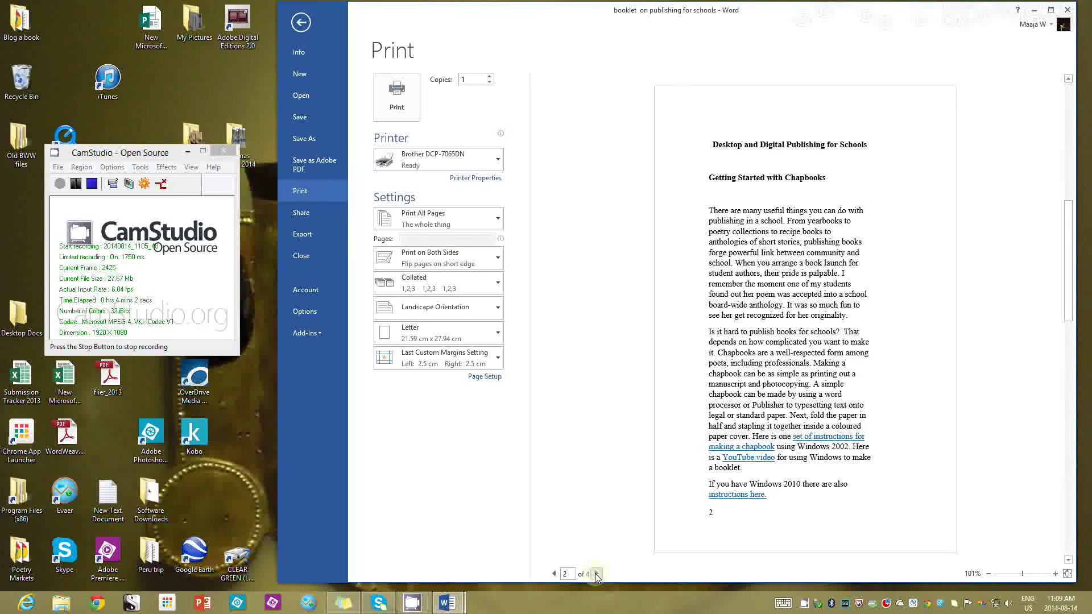
{"action": "left_click", "coordinate": [596, 574]}
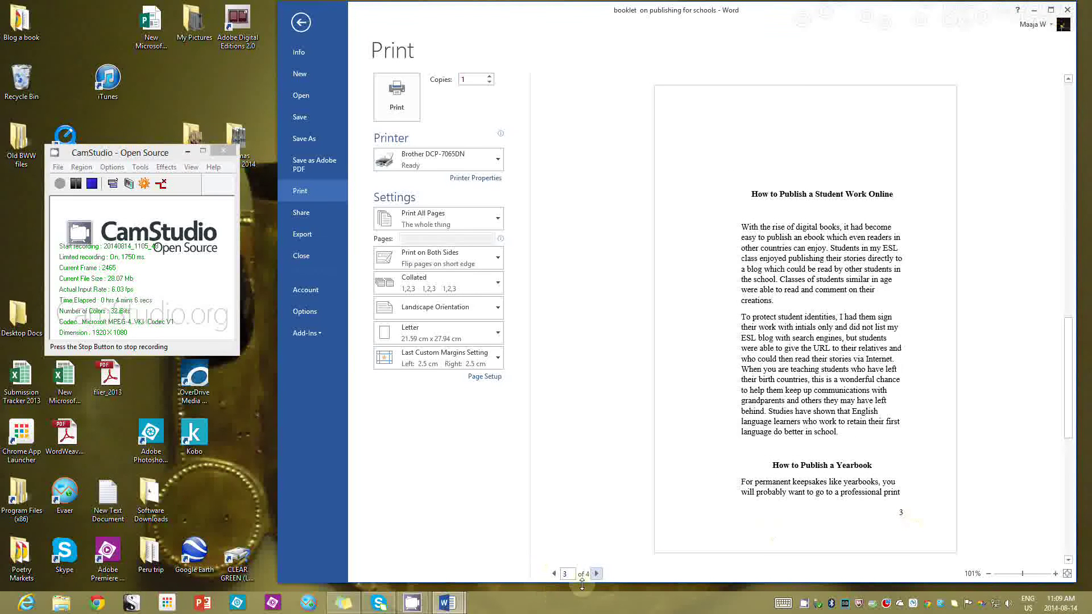
{"action": "left_click", "coordinate": [597, 575]}
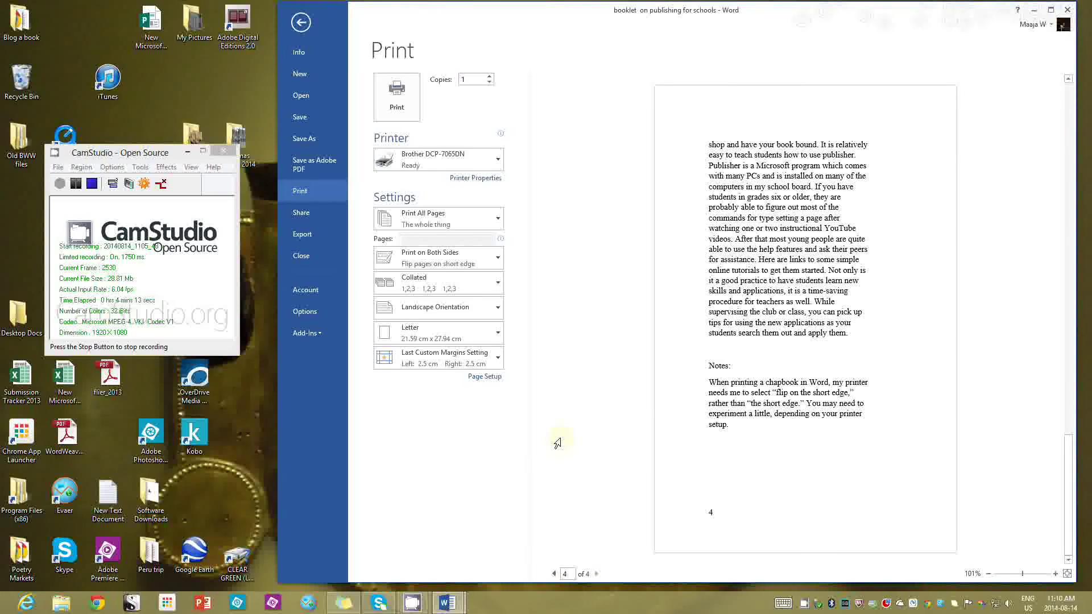
Return to the document, minimize Word, and show the taskbar previews of open Word documents.
{"action": "left_click", "coordinate": [301, 23]}
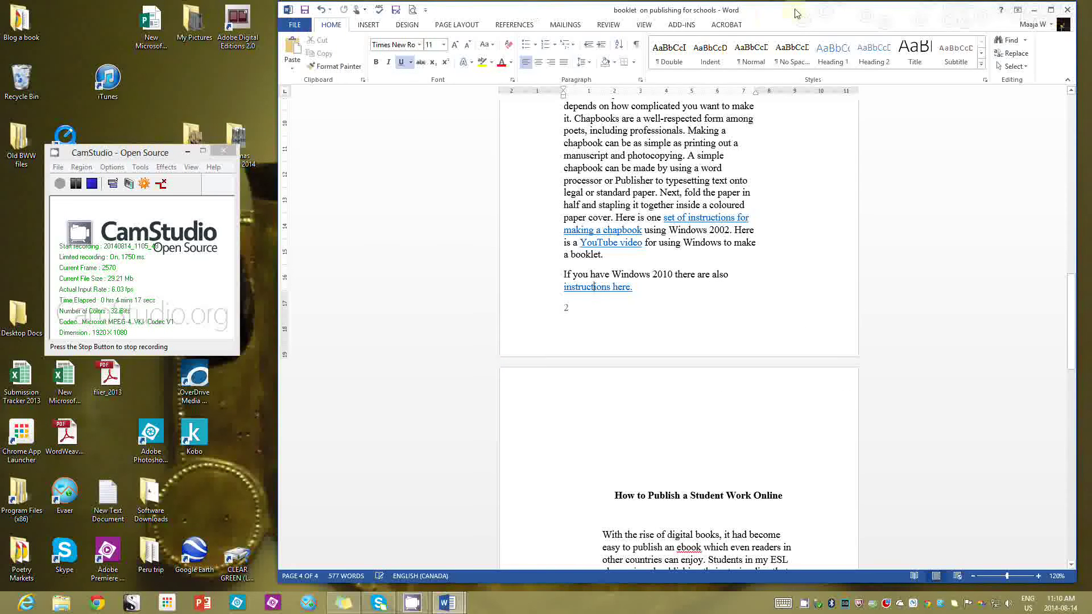
{"action": "left_click", "coordinate": [1034, 9]}
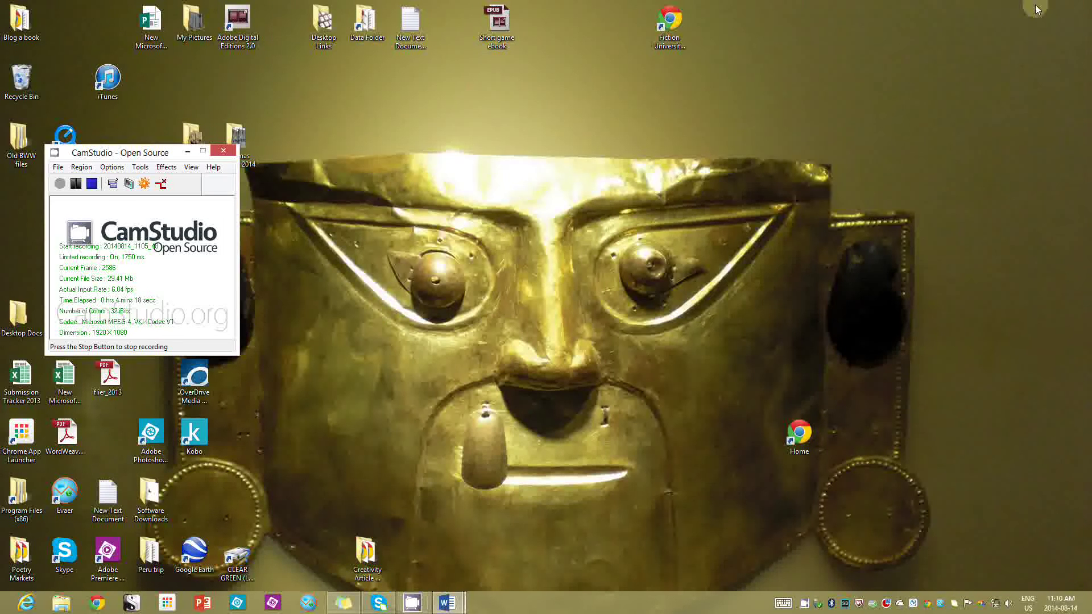
{"action": "left_click", "coordinate": [455, 604]}
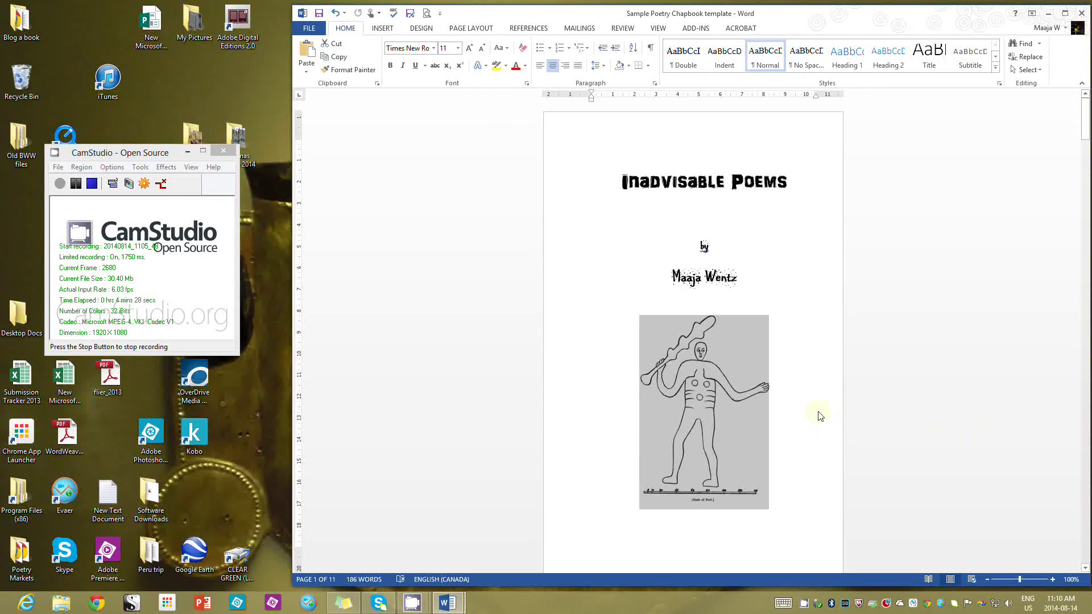
Switch to the Sample Poetry Chapbook template, deselect the cover picture, and scroll to its Contents page.
{"action": "left_click", "coordinate": [821, 415]}
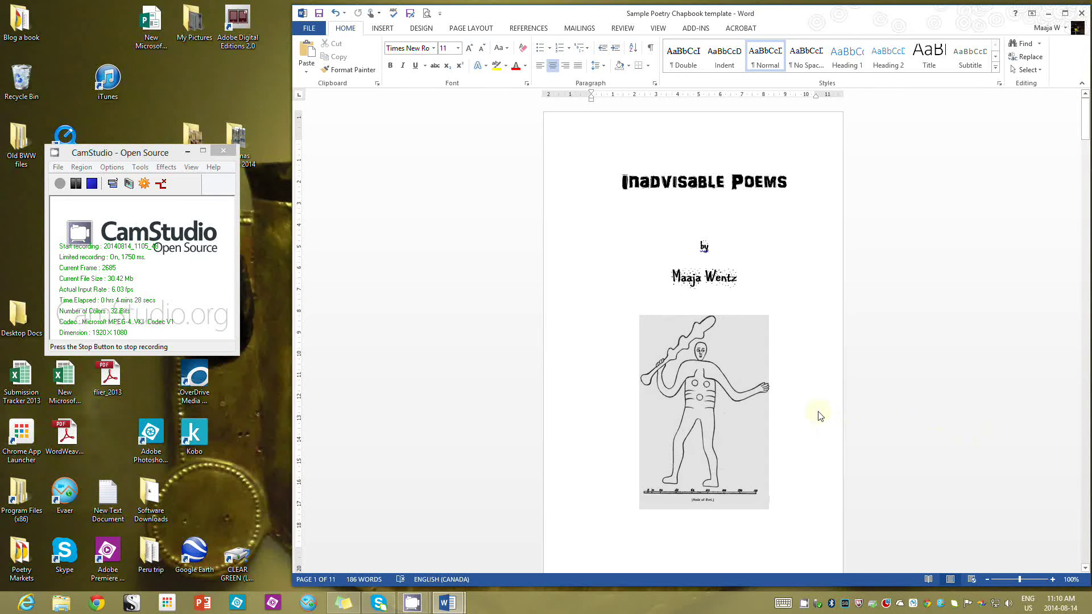
{"action": "left_click", "coordinate": [1088, 500]}
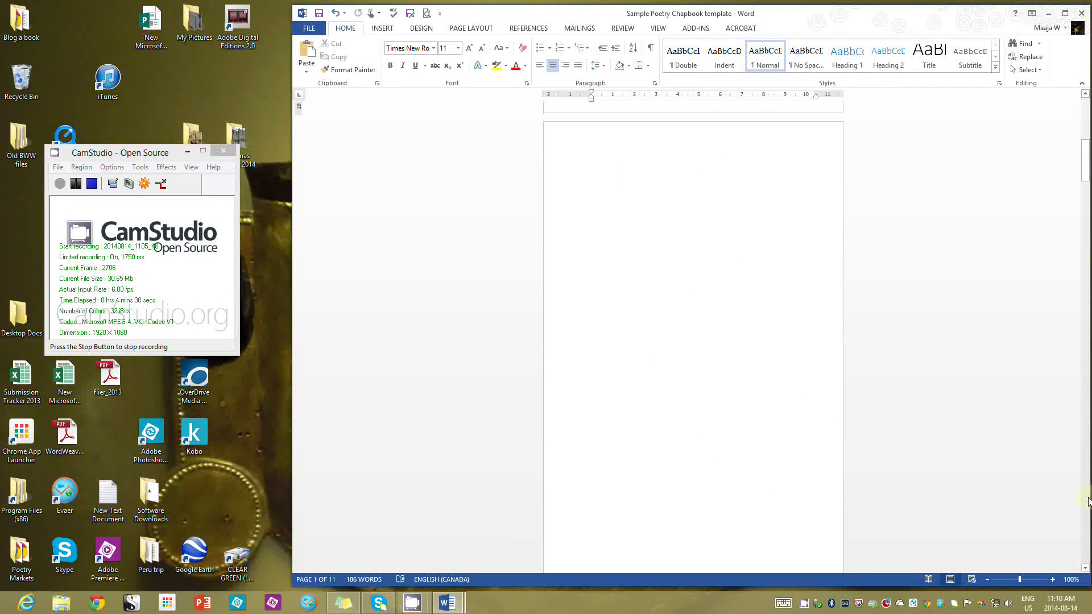
{"action": "left_click", "coordinate": [1088, 501]}
{"action": "scroll", "coordinate": [1088, 501], "scroll_direction": "up", "scroll_amount": 15}
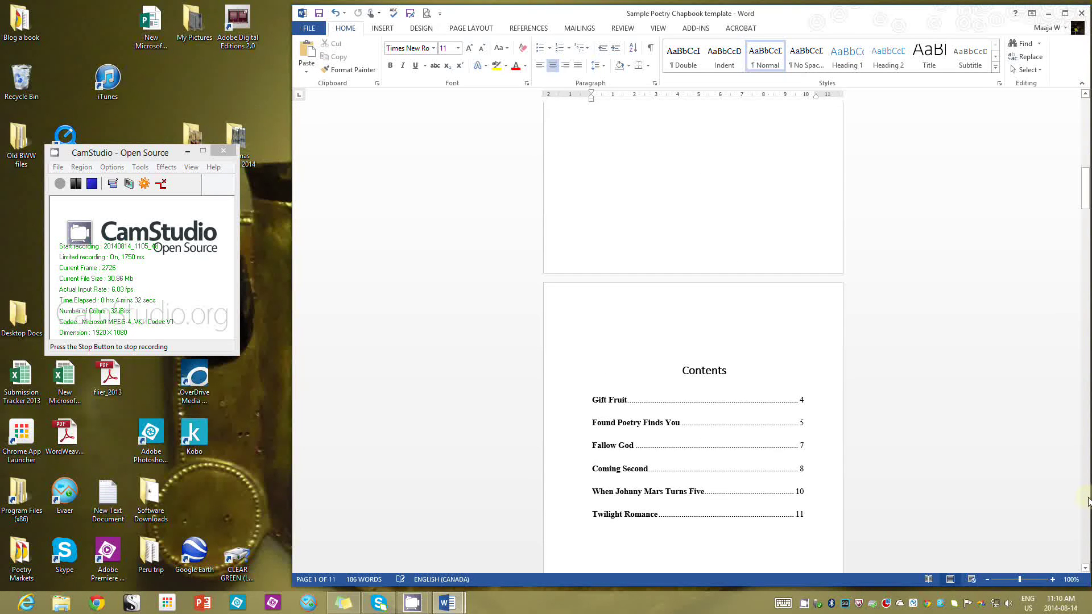
{"action": "scroll", "coordinate": [1088, 501], "scroll_direction": "down", "scroll_amount": 18}
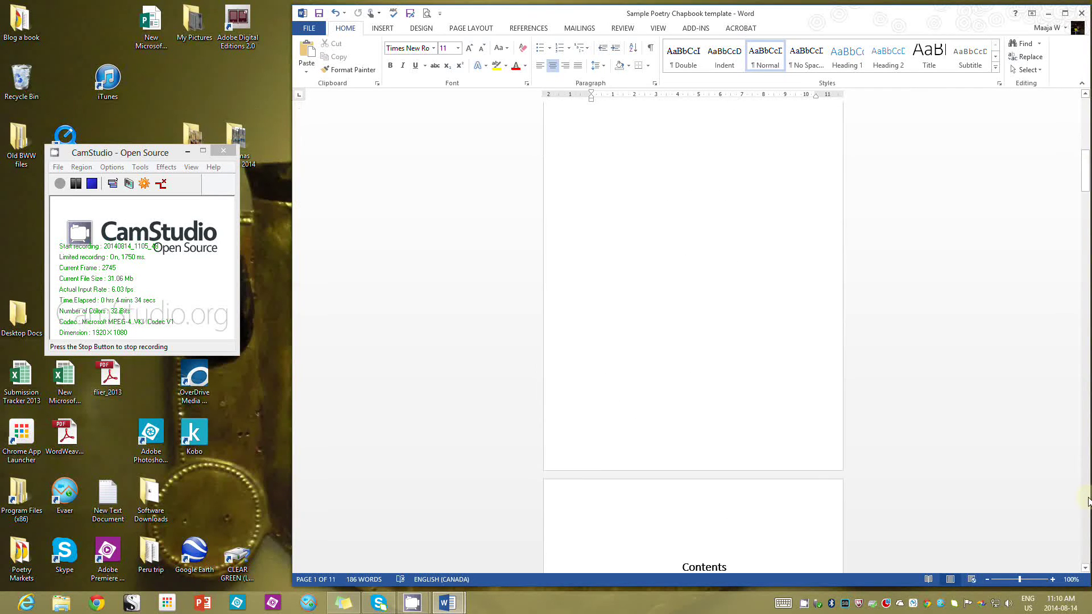
{"action": "scroll", "coordinate": [1089, 501], "scroll_direction": "down", "scroll_amount": 4}
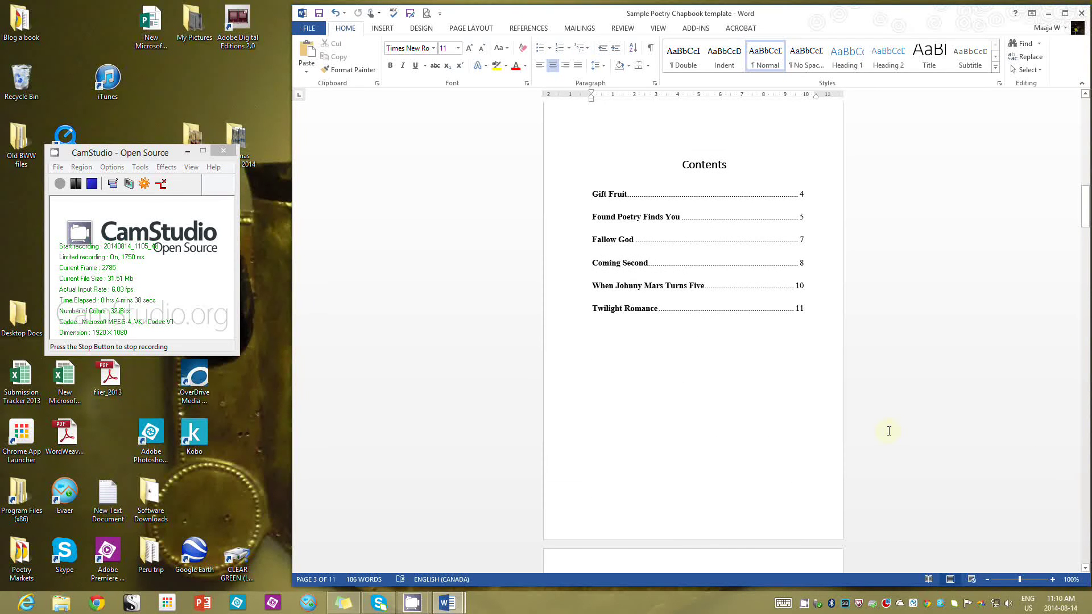
{"action": "left_click", "coordinate": [314, 30]}
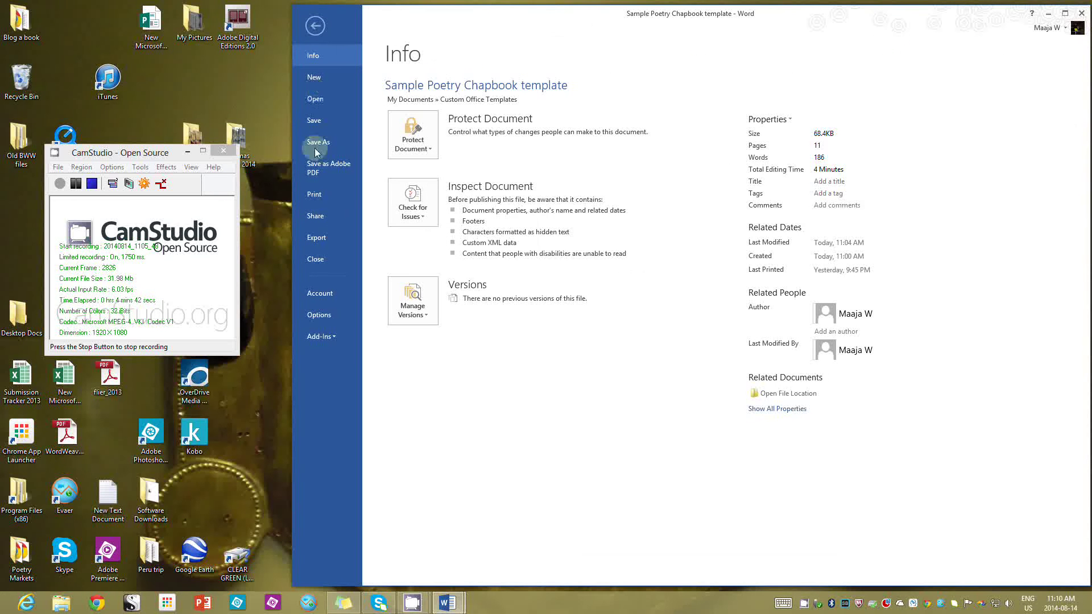
{"action": "left_click", "coordinate": [320, 194]}
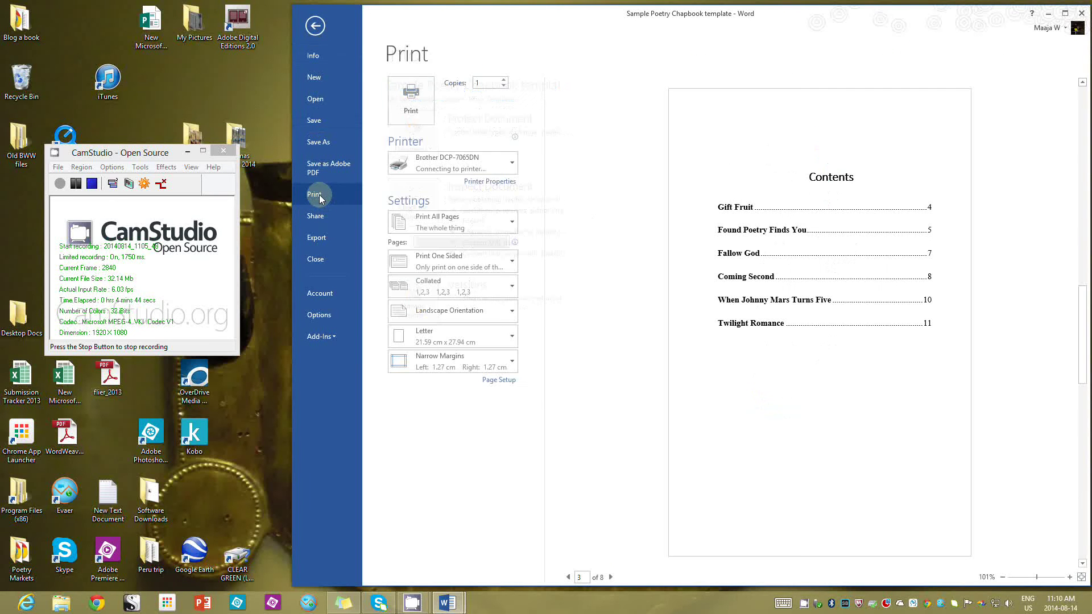
{"action": "left_click", "coordinate": [569, 578]}
{"action": "left_click", "coordinate": [569, 578]}
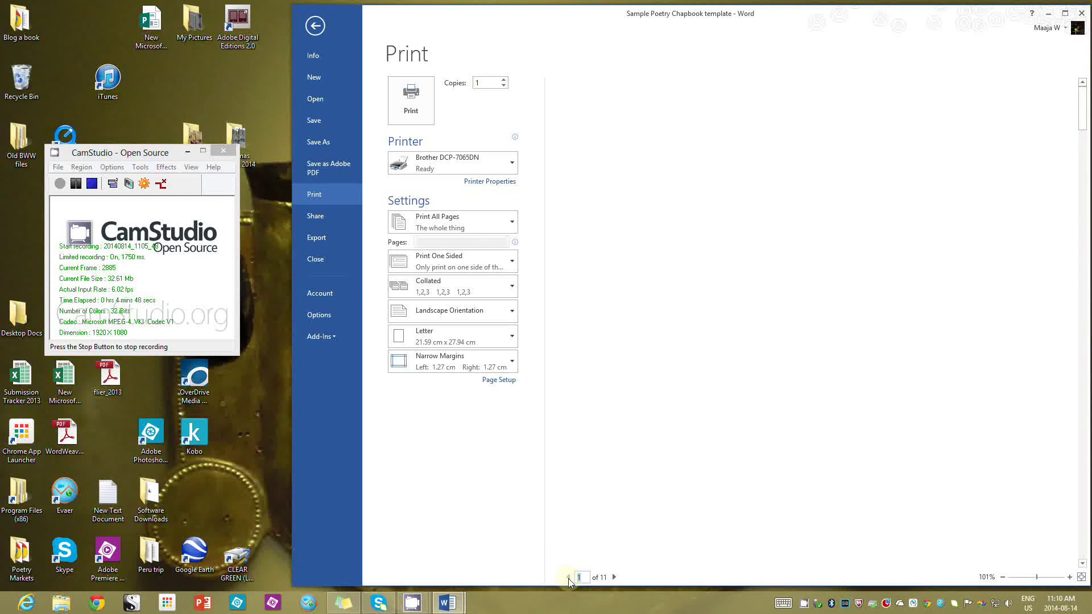
{"action": "left_click", "coordinate": [615, 578]}
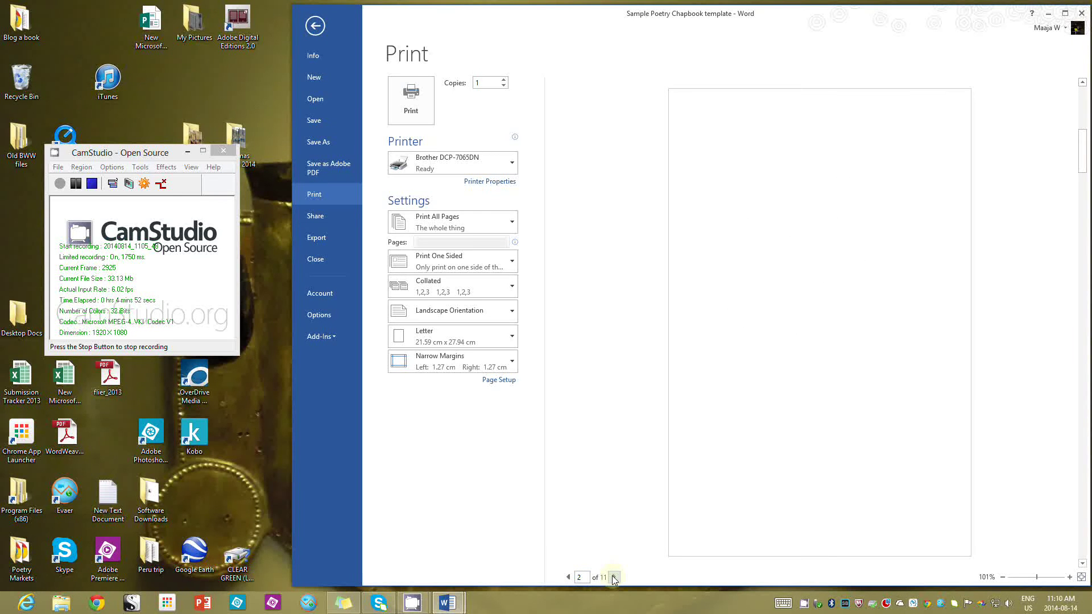
{"action": "left_click", "coordinate": [614, 578]}
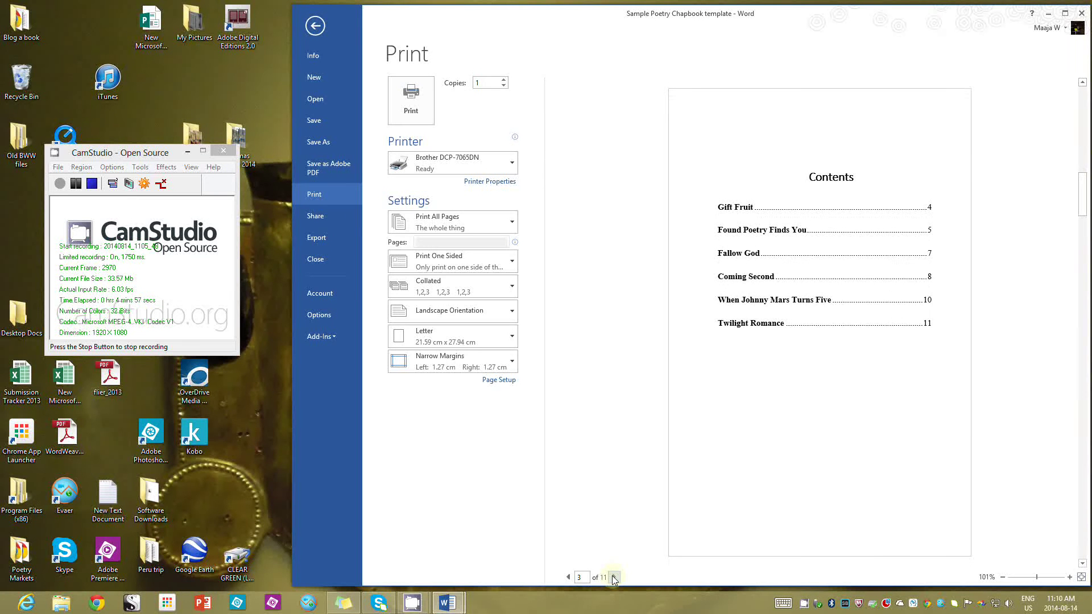
{"action": "left_click", "coordinate": [615, 578]}
{"action": "left_click", "coordinate": [614, 578]}
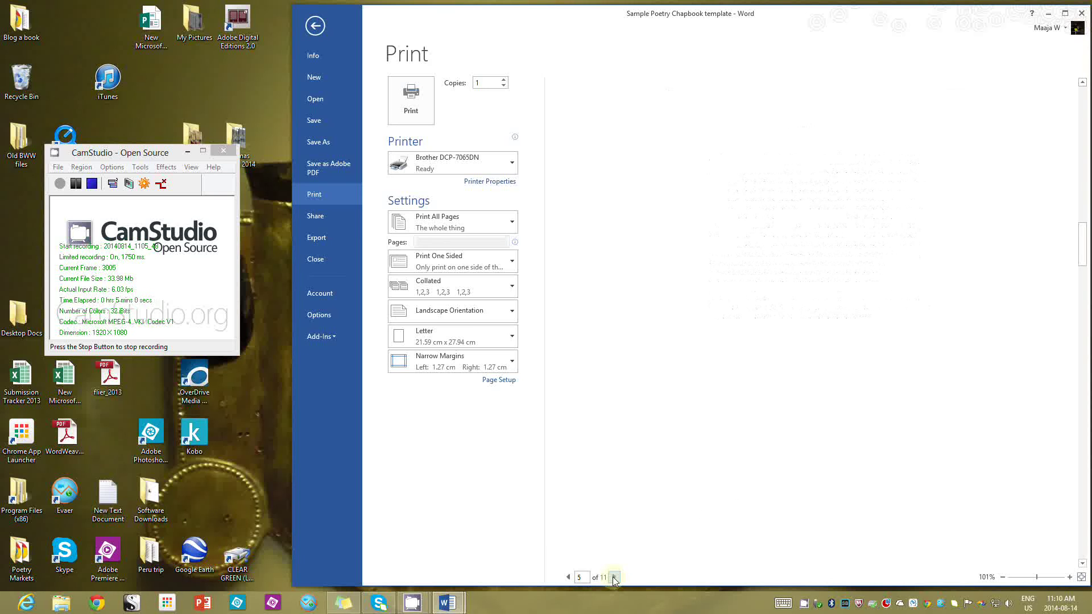
{"action": "left_click", "coordinate": [614, 578]}
{"action": "left_click", "coordinate": [614, 578]}
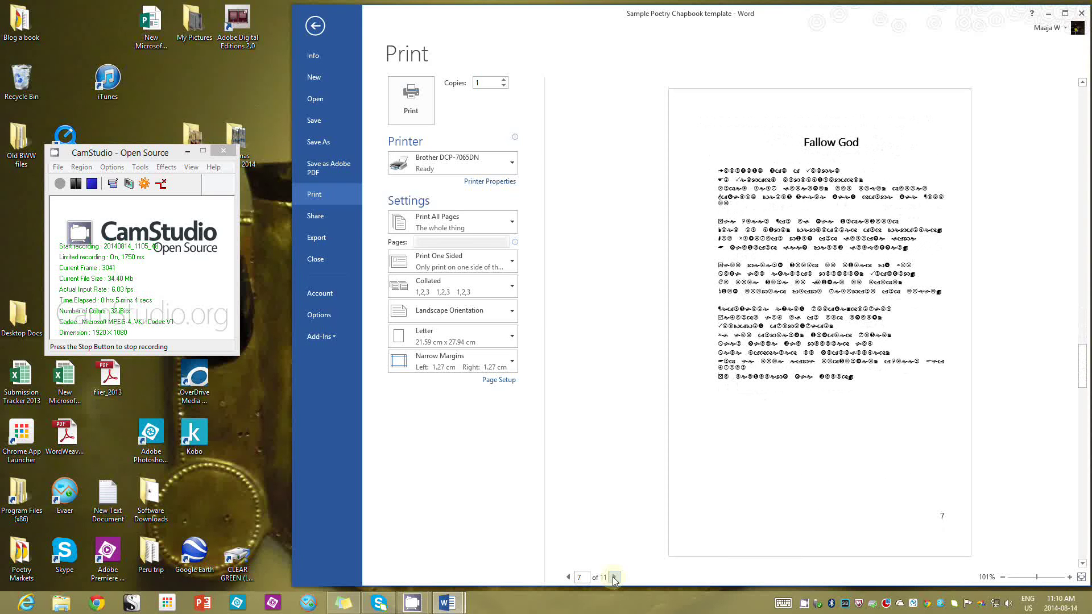
{"action": "left_click", "coordinate": [316, 27]}
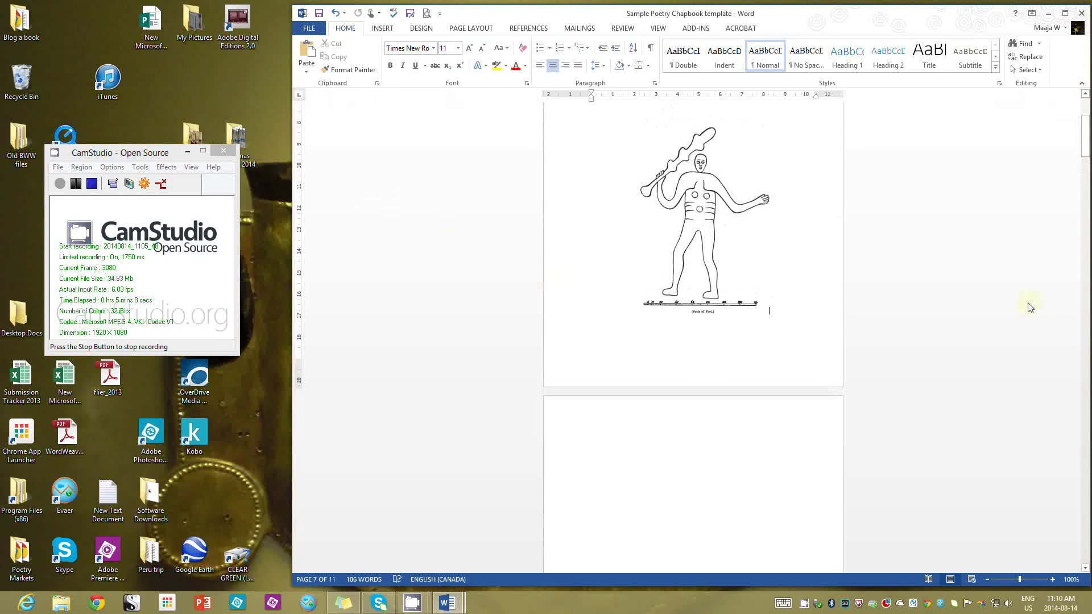
Deselect the figure and scroll to the Contents page listing "Gift Fruit" through "Twilight Romance".
{"action": "scroll", "coordinate": [1030, 305], "scroll_direction": "up", "scroll_amount": 5}
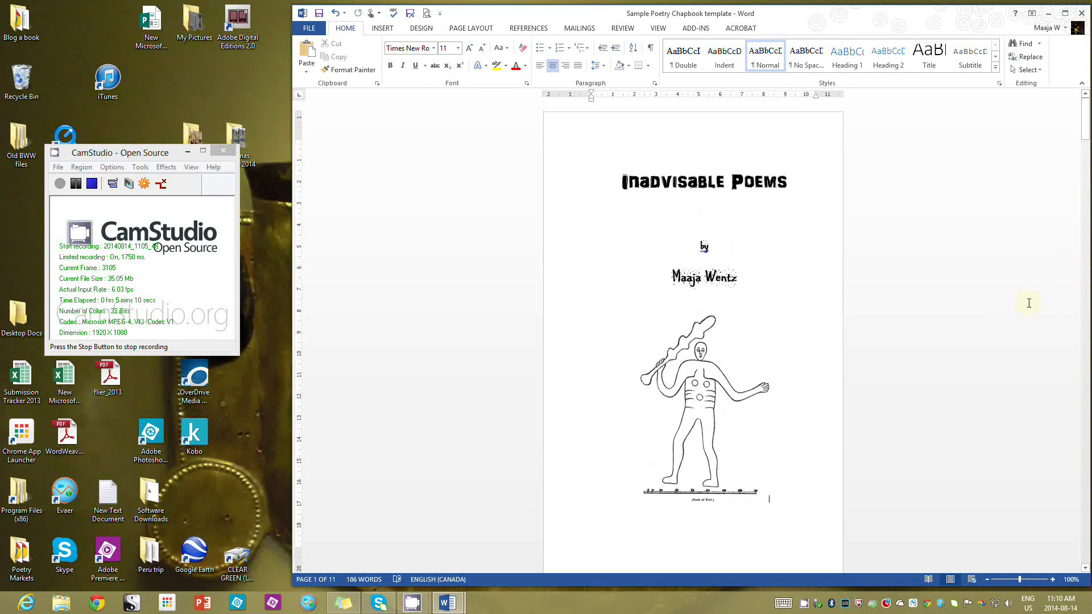
{"action": "scroll", "coordinate": [1029, 304], "scroll_direction": "down", "scroll_amount": 7}
{"action": "scroll", "coordinate": [1029, 303], "scroll_direction": "up", "scroll_amount": 2}
{"action": "scroll", "coordinate": [1029, 303], "scroll_direction": "up", "scroll_amount": 3}
{"action": "key", "text": "shift+Left"}
{"action": "left_click", "coordinate": [757, 535]}
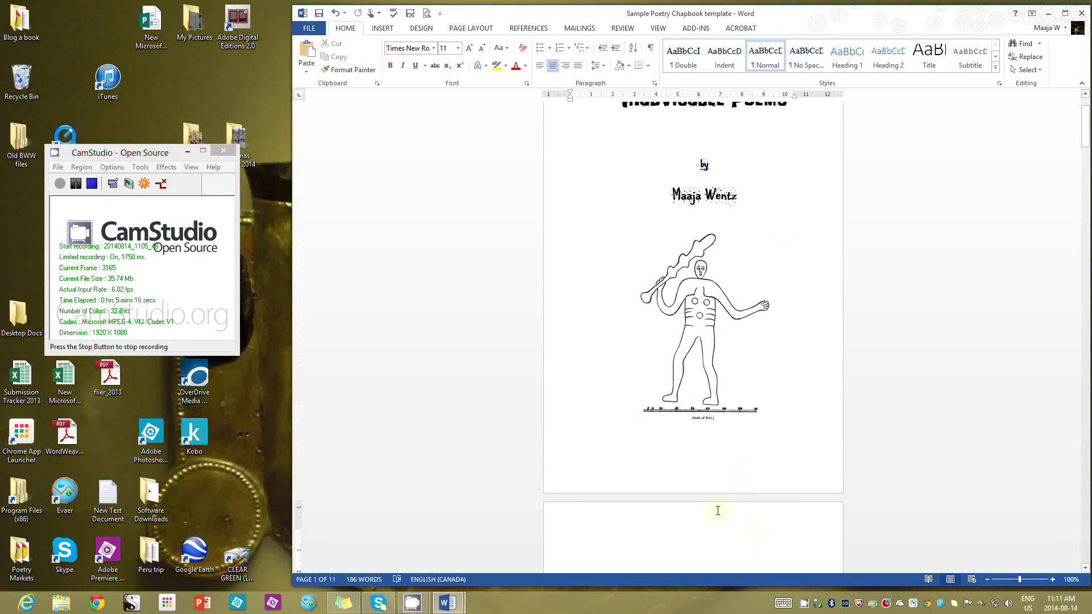
{"action": "scroll", "coordinate": [595, 483], "scroll_direction": "down", "scroll_amount": 10}
{"action": "scroll", "coordinate": [595, 483], "scroll_direction": "down", "scroll_amount": 8}
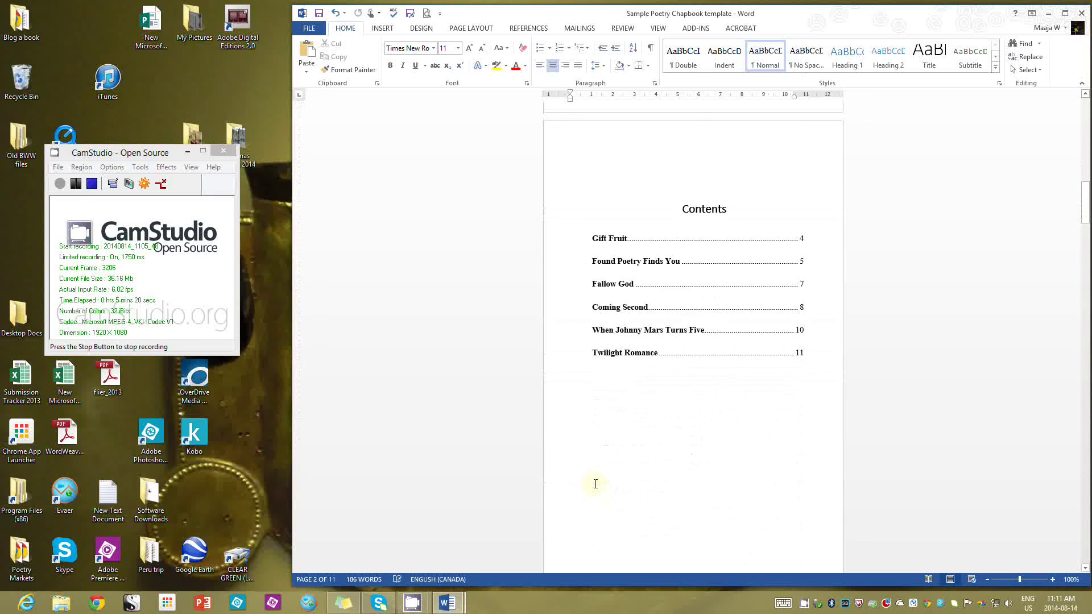
{"action": "scroll", "coordinate": [595, 484], "scroll_direction": "down", "scroll_amount": 14}
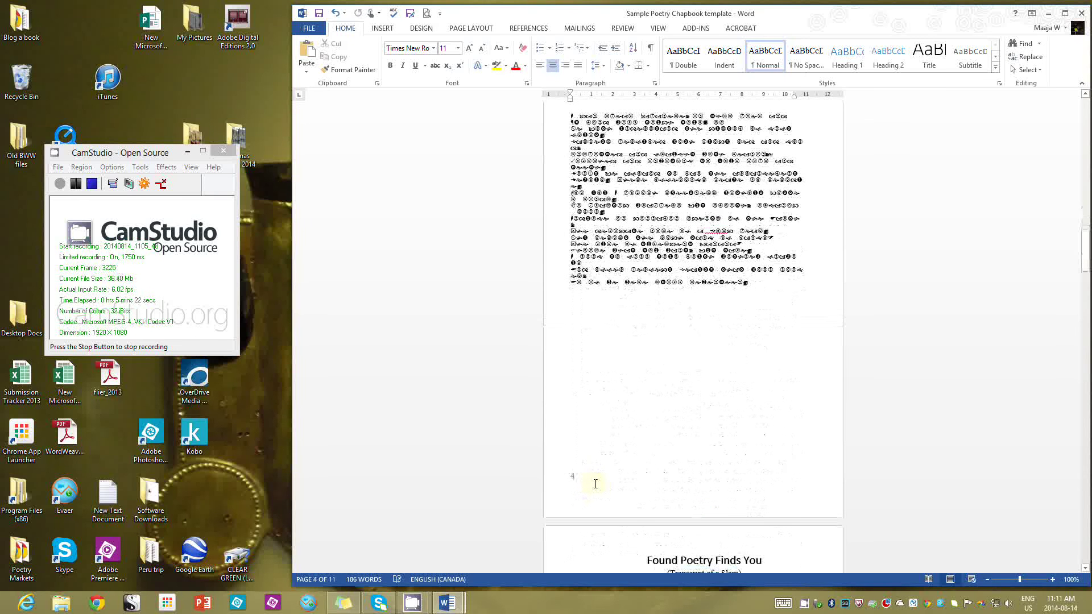
{"action": "scroll", "coordinate": [595, 487], "scroll_direction": "down", "scroll_amount": 12}
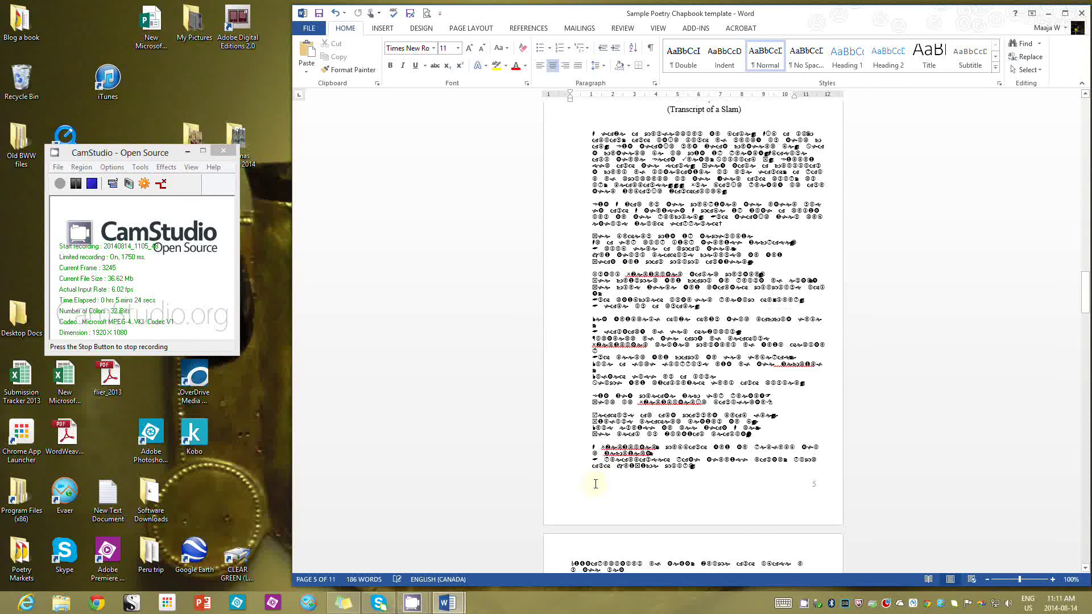
{"action": "scroll", "coordinate": [595, 484], "scroll_direction": "up", "scroll_amount": 20}
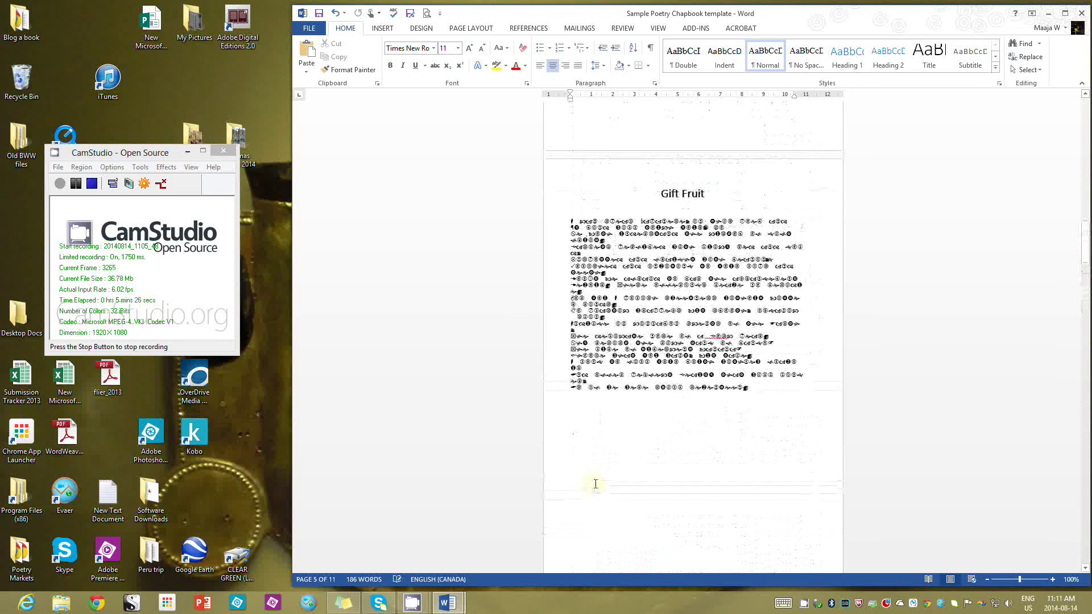
{"action": "scroll", "coordinate": [595, 483], "scroll_direction": "up", "scroll_amount": 8}
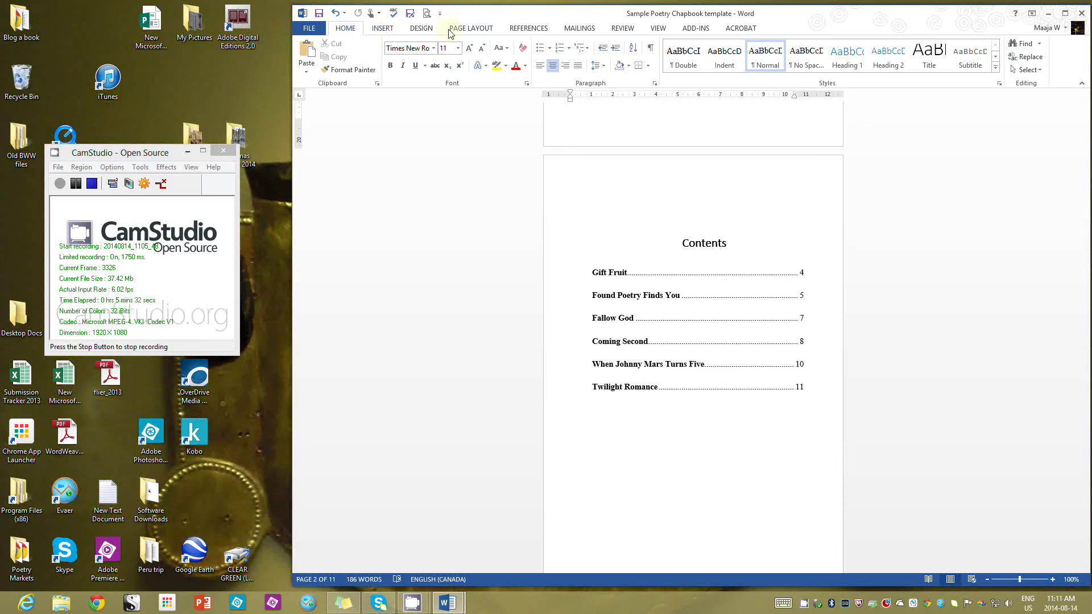
{"action": "left_click", "coordinate": [386, 29]}
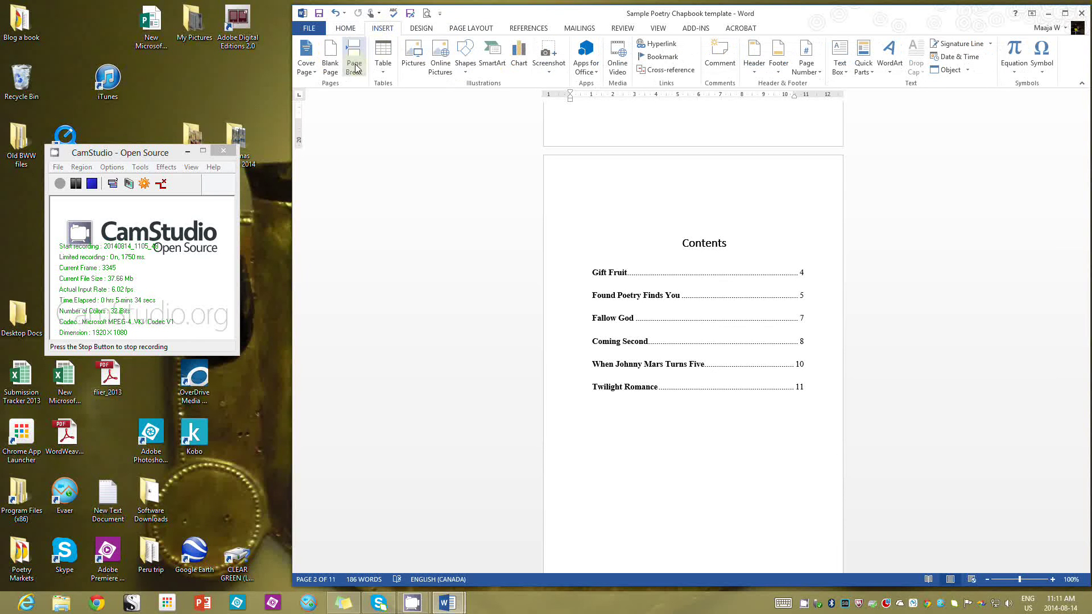
{"action": "left_click", "coordinate": [487, 29]}
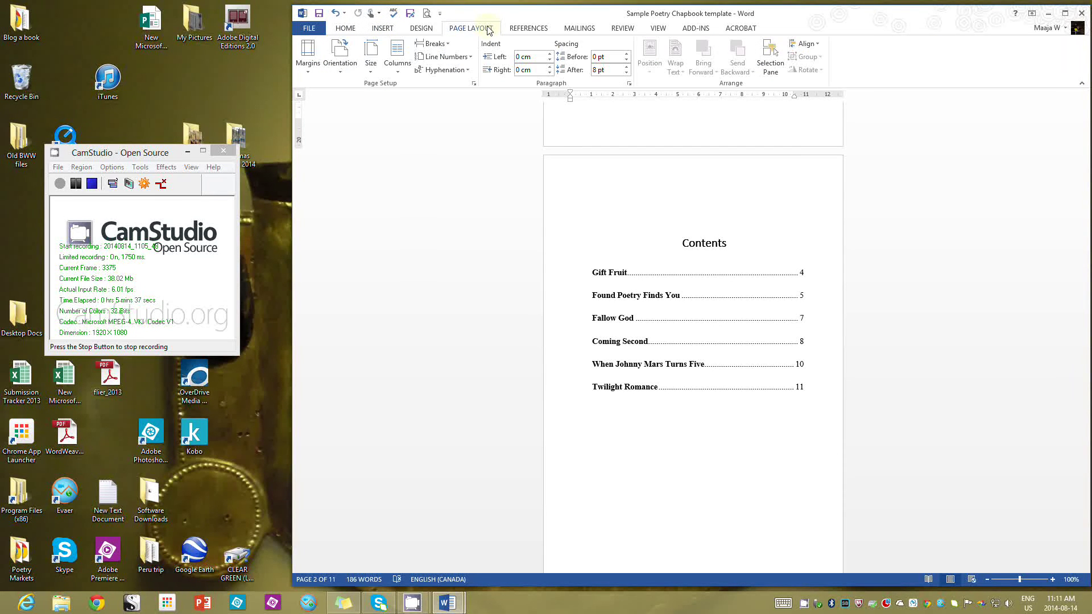
{"action": "left_click", "coordinate": [442, 45]}
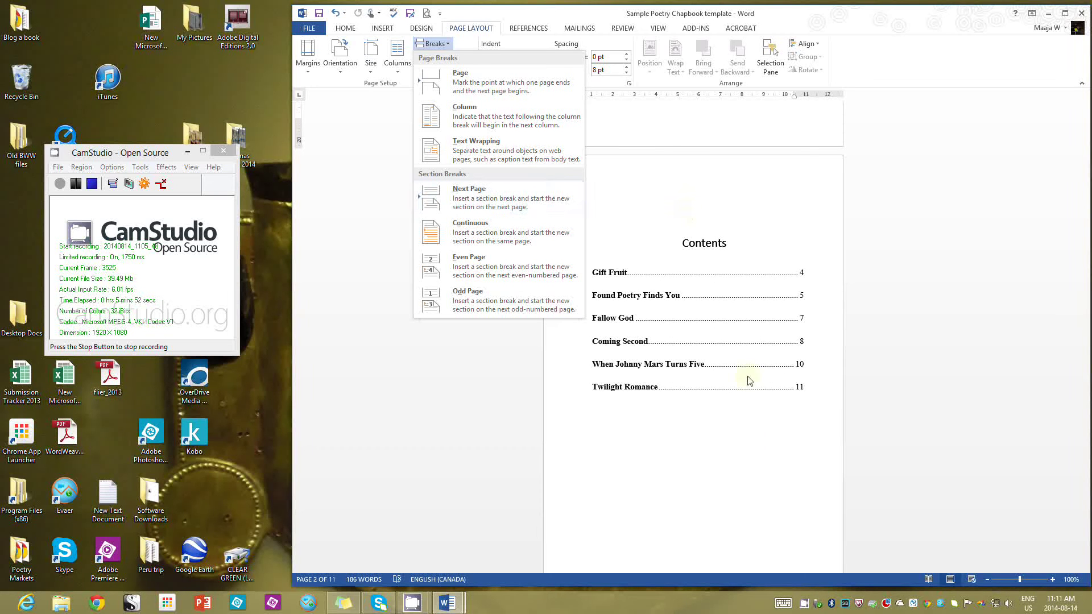
{"action": "left_click", "coordinate": [743, 463]}
{"action": "left_click", "coordinate": [630, 293]}
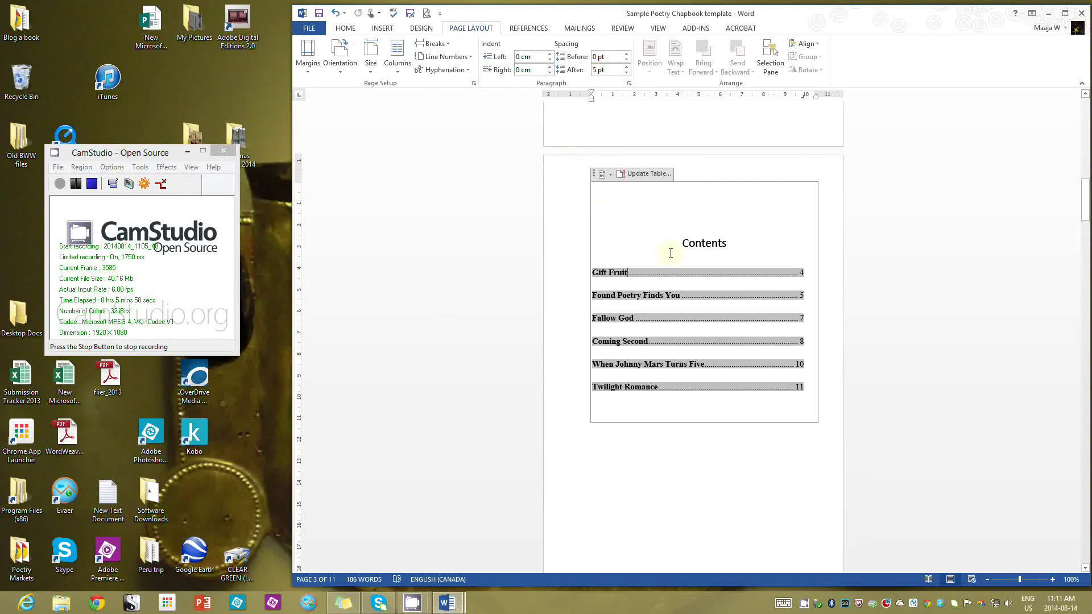
{"action": "left_click", "coordinate": [528, 29]}
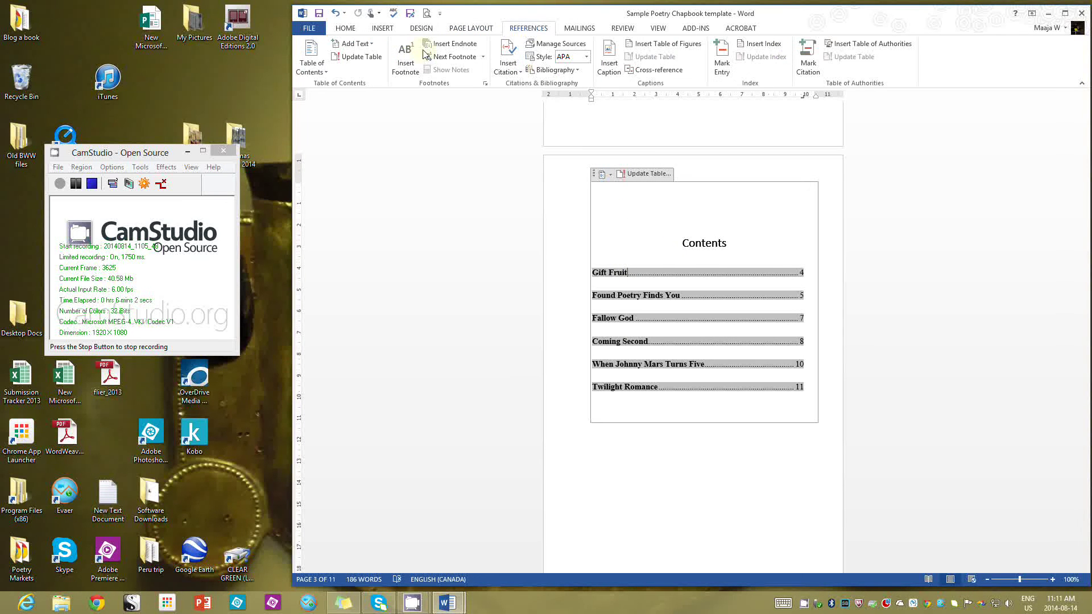
{"action": "left_click", "coordinate": [325, 76]}
{"action": "left_click", "coordinate": [325, 76]}
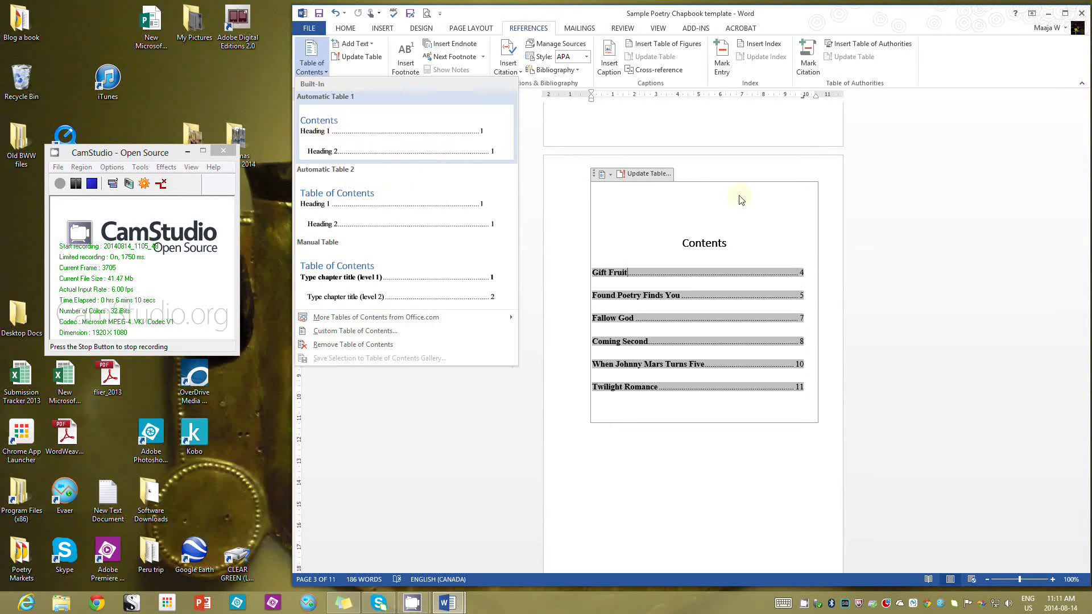
{"action": "left_click", "coordinate": [718, 225]}
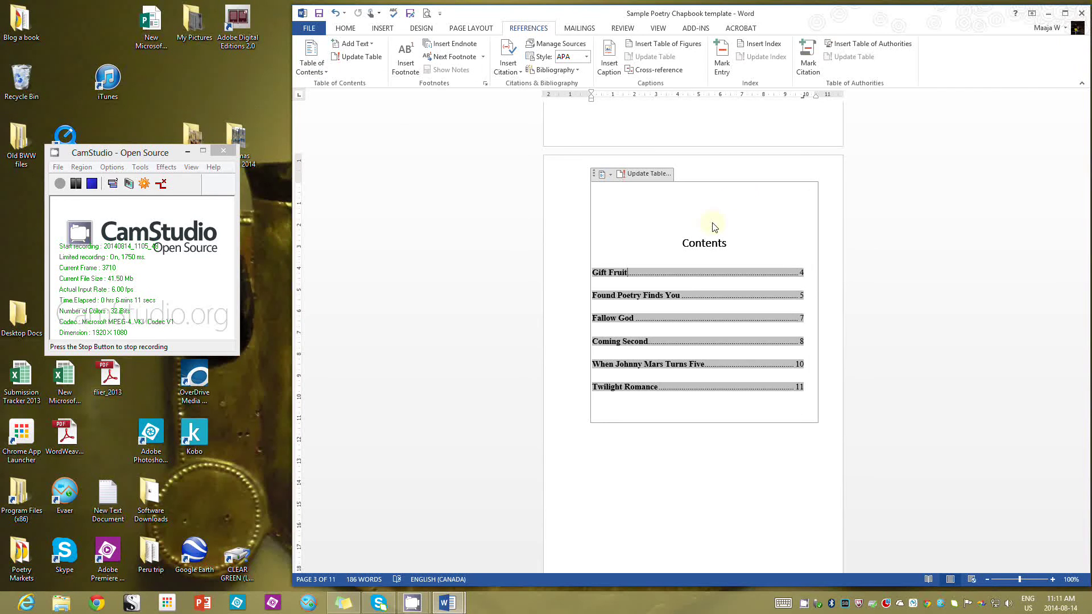
{"action": "left_click", "coordinate": [716, 474]}
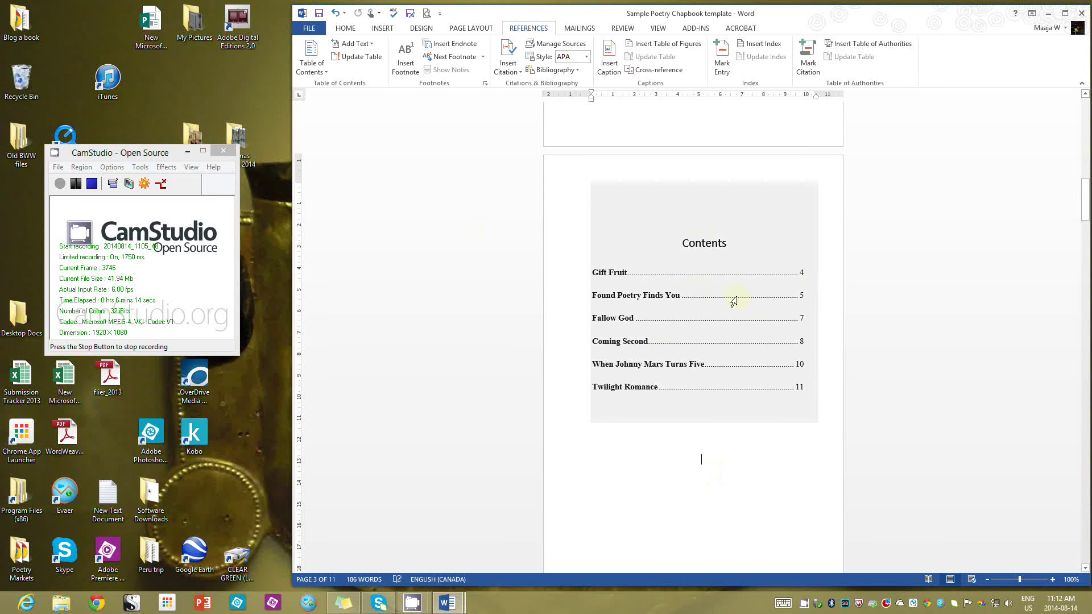
{"action": "left_click", "coordinate": [727, 243]}
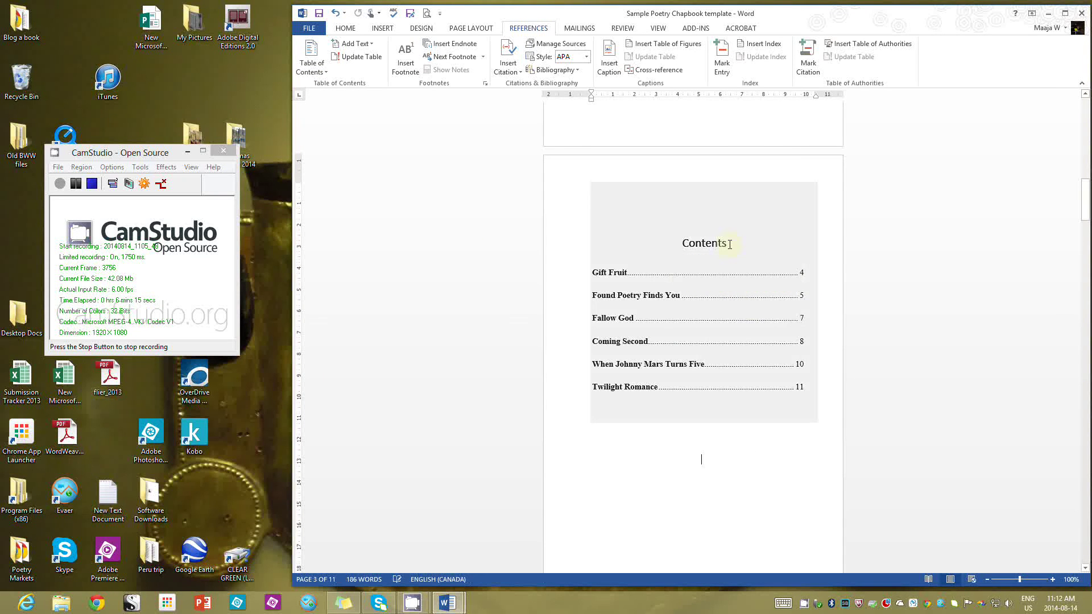
Replace the heading word "Contents" with "Poems" and select it for formatting.
{"action": "double_click", "coordinate": [680, 244]}
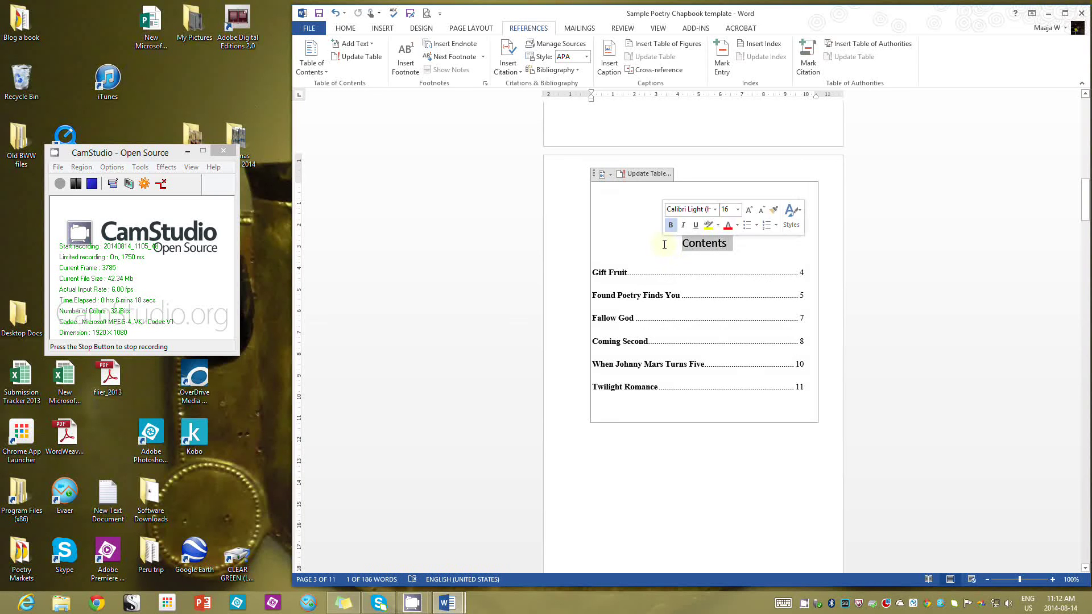
{"action": "type", "text": "Poems"}
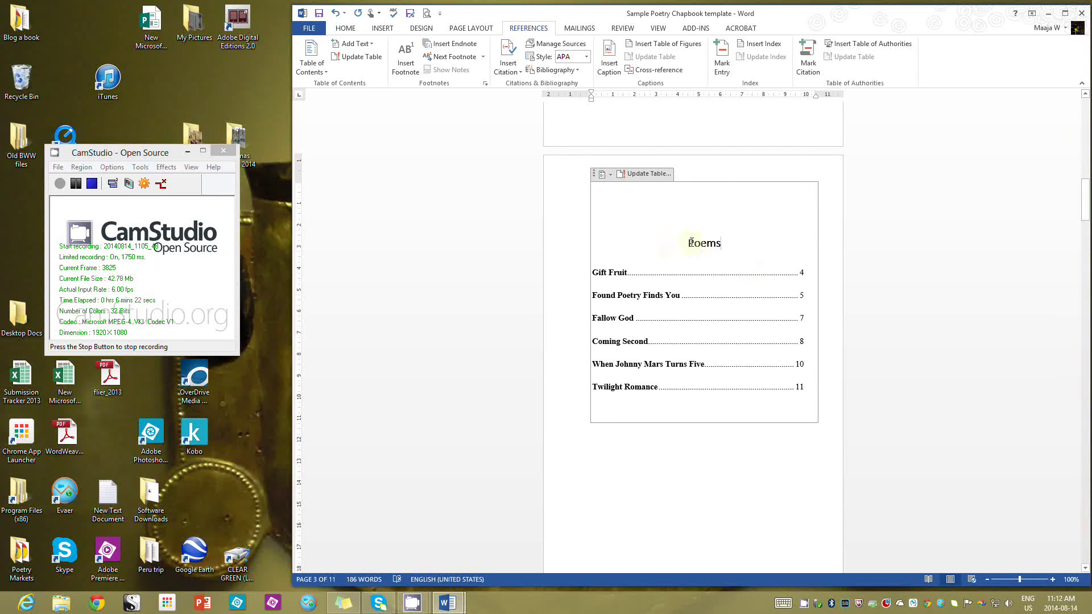
{"action": "left_click_drag", "start_coordinate": [687, 243], "coordinate": [728, 240]}
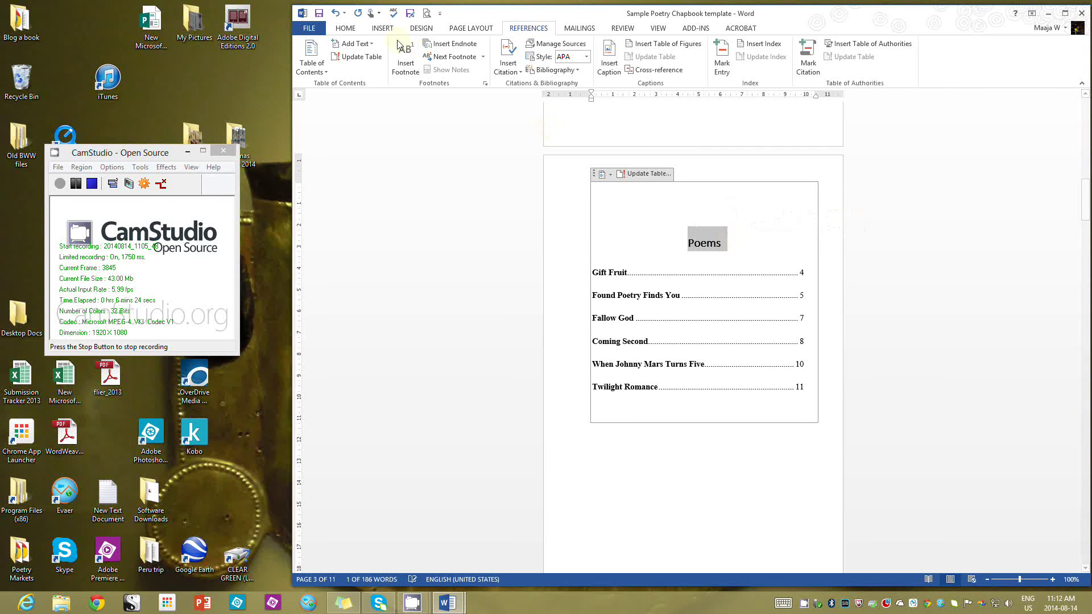
{"action": "left_click", "coordinate": [348, 28]}
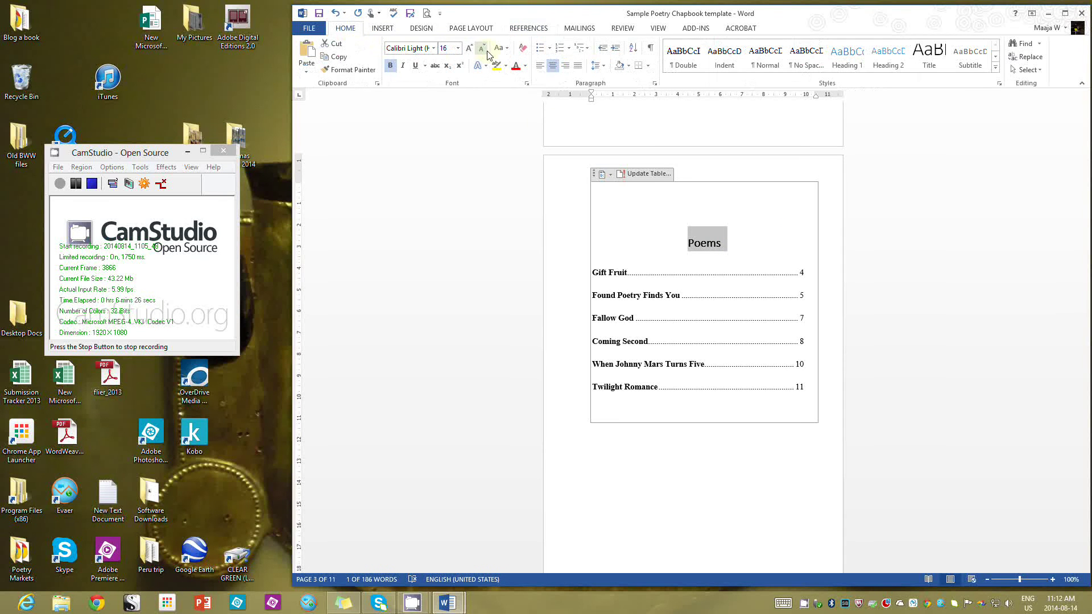
{"action": "left_click", "coordinate": [479, 66]}
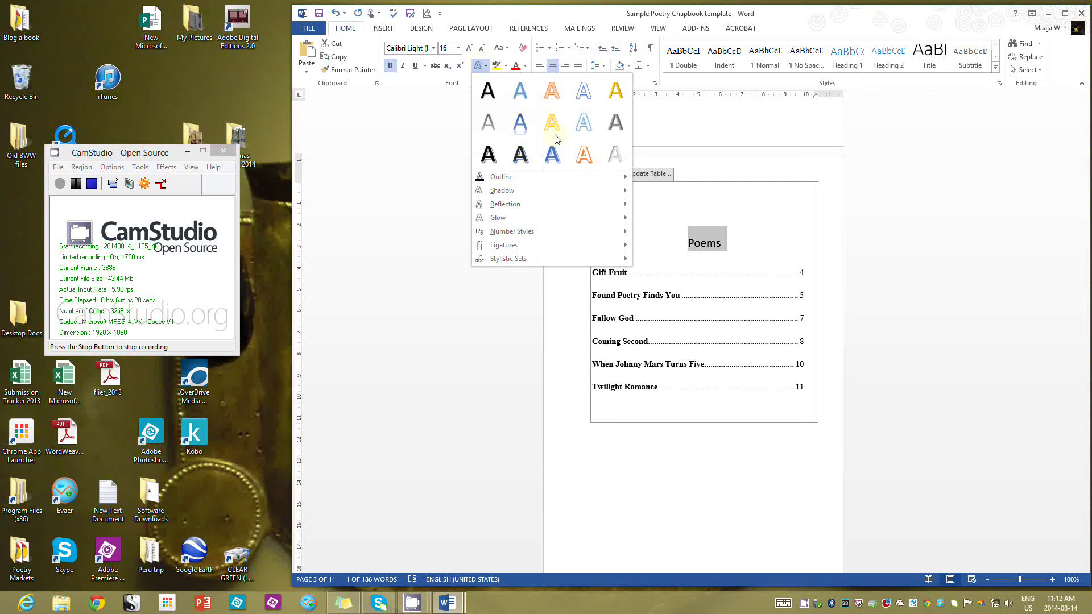
Give the Poems heading the orange text effect and size it to 28 pt.
{"action": "left_click", "coordinate": [559, 91]}
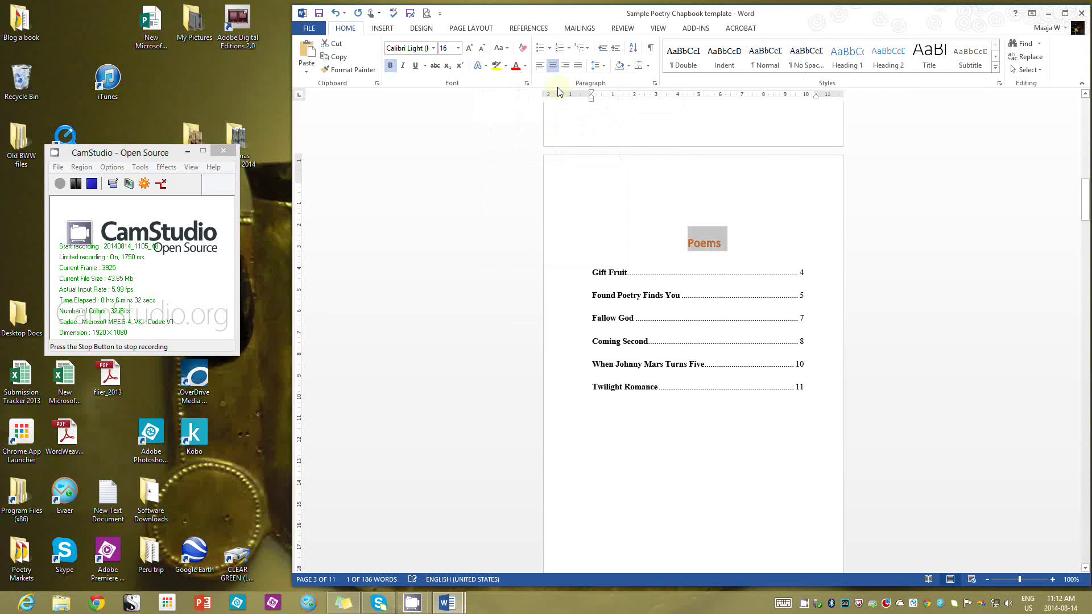
{"action": "left_click", "coordinate": [469, 49]}
{"action": "left_click", "coordinate": [469, 49]}
{"action": "left_click", "coordinate": [469, 49]}
{"action": "left_click", "coordinate": [469, 49]}
{"action": "left_click", "coordinate": [469, 49]}
{"action": "left_click", "coordinate": [469, 49]}
{"action": "left_click", "coordinate": [469, 48]}
{"action": "left_click", "coordinate": [469, 49]}
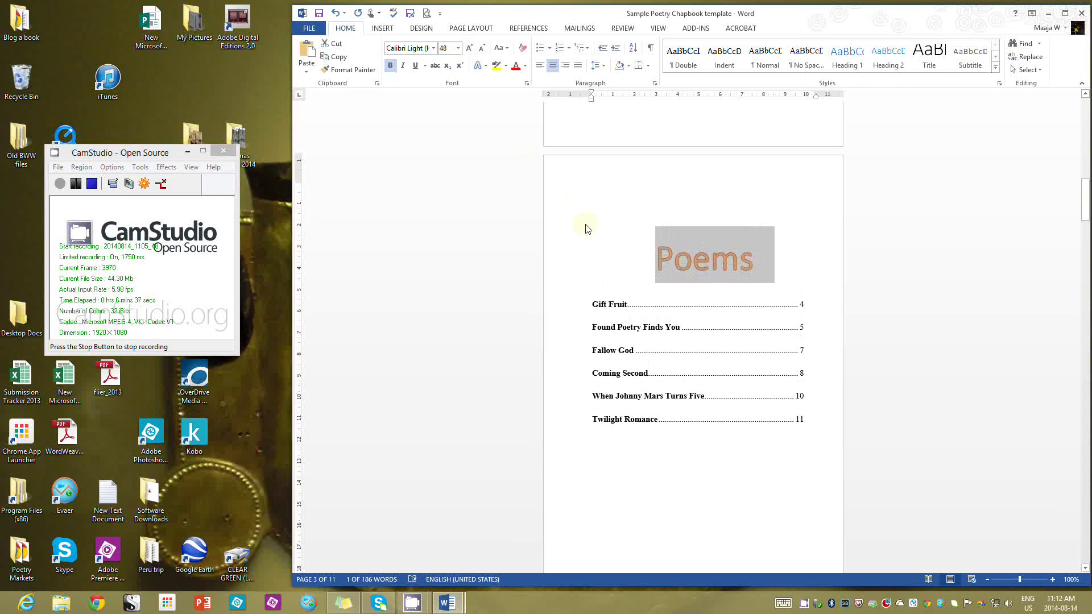
{"action": "left_click", "coordinate": [483, 48]}
{"action": "left_click", "coordinate": [483, 48]}
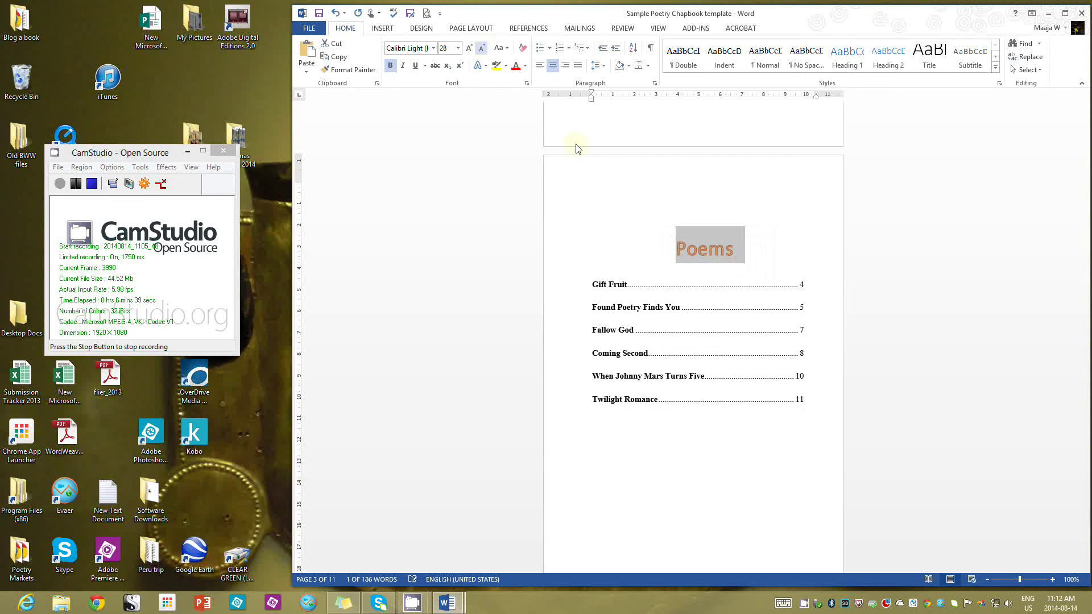
{"action": "left_click", "coordinate": [613, 238]}
{"action": "scroll", "coordinate": [754, 457], "scroll_direction": "down", "scroll_amount": 8}
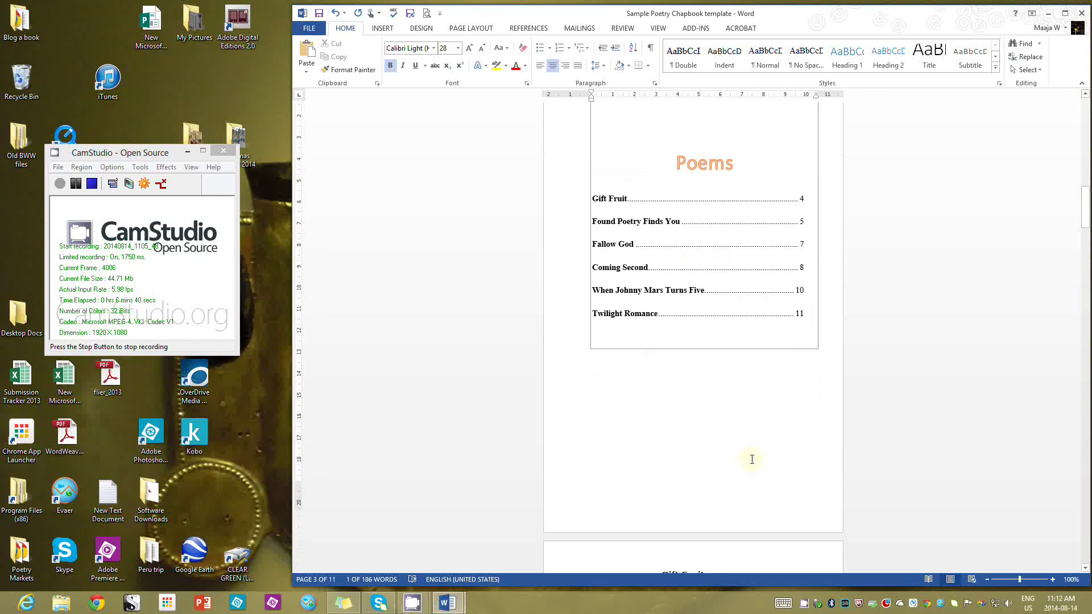
{"action": "scroll", "coordinate": [752, 460], "scroll_direction": "down", "scroll_amount": 1}
Style the Gift Fruit title as Heading 1, centred, with Automatic font colour.
{"action": "left_click", "coordinate": [706, 307]}
{"action": "left_click_drag", "start_coordinate": [706, 306], "coordinate": [656, 308]}
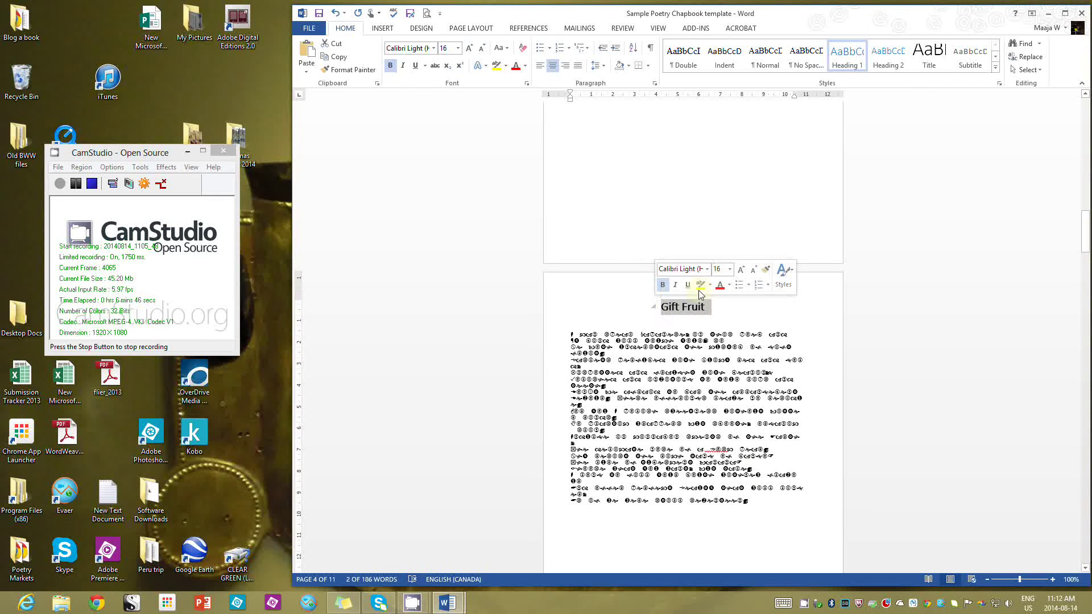
{"action": "left_click", "coordinate": [849, 56]}
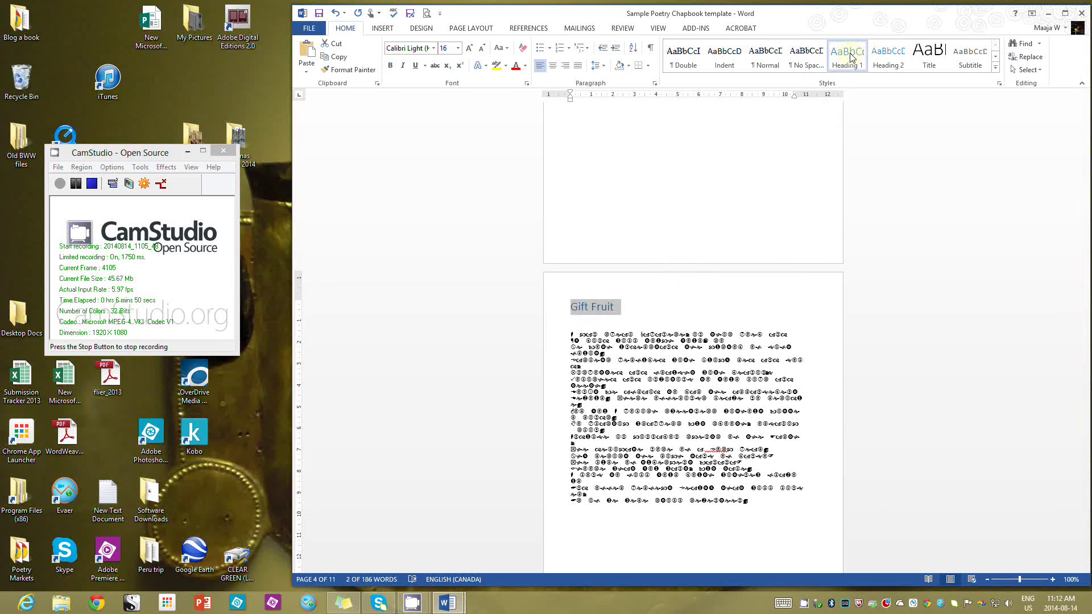
{"action": "left_click", "coordinate": [554, 66]}
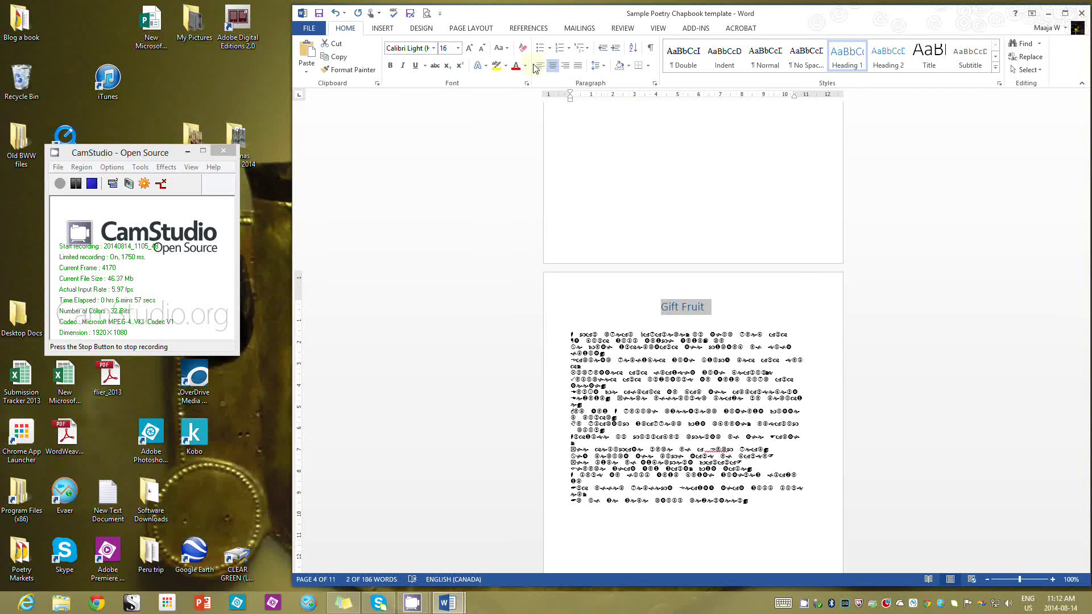
{"action": "left_click", "coordinate": [525, 66]}
{"action": "left_click", "coordinate": [527, 81]}
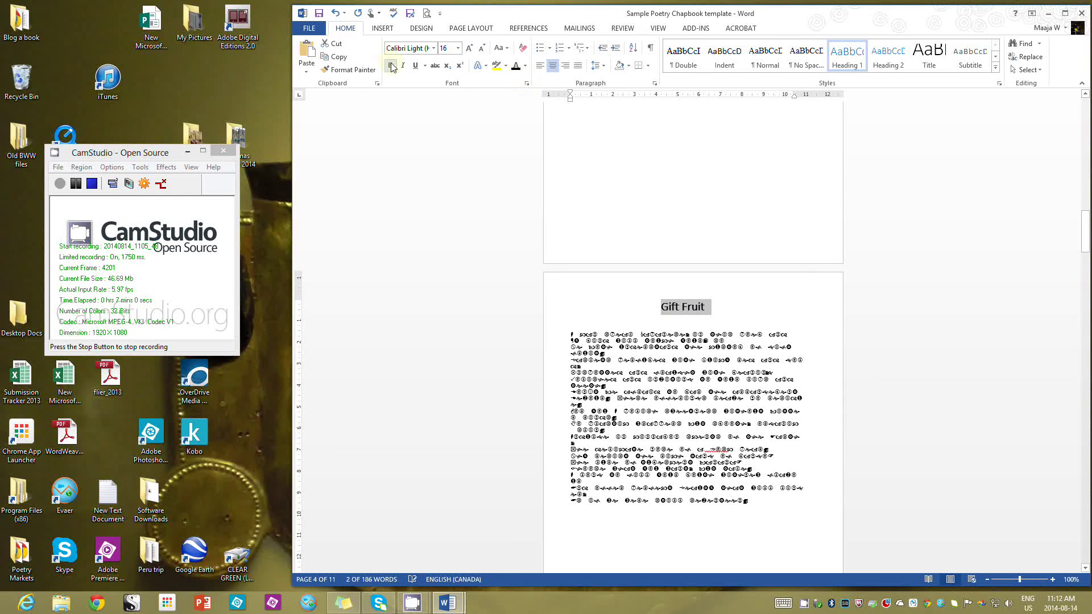
{"action": "left_click", "coordinate": [772, 310]}
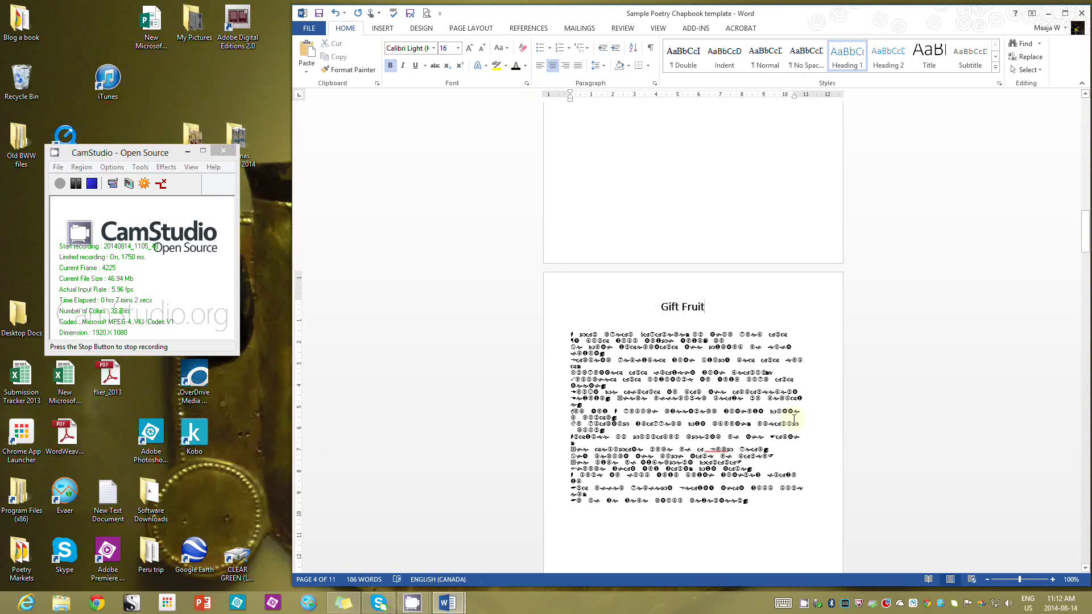
Replace 'God' with 'Field' so the poem heading reads 'Fallow Field'.
{"action": "scroll", "coordinate": [795, 419], "scroll_direction": "down", "scroll_amount": 15}
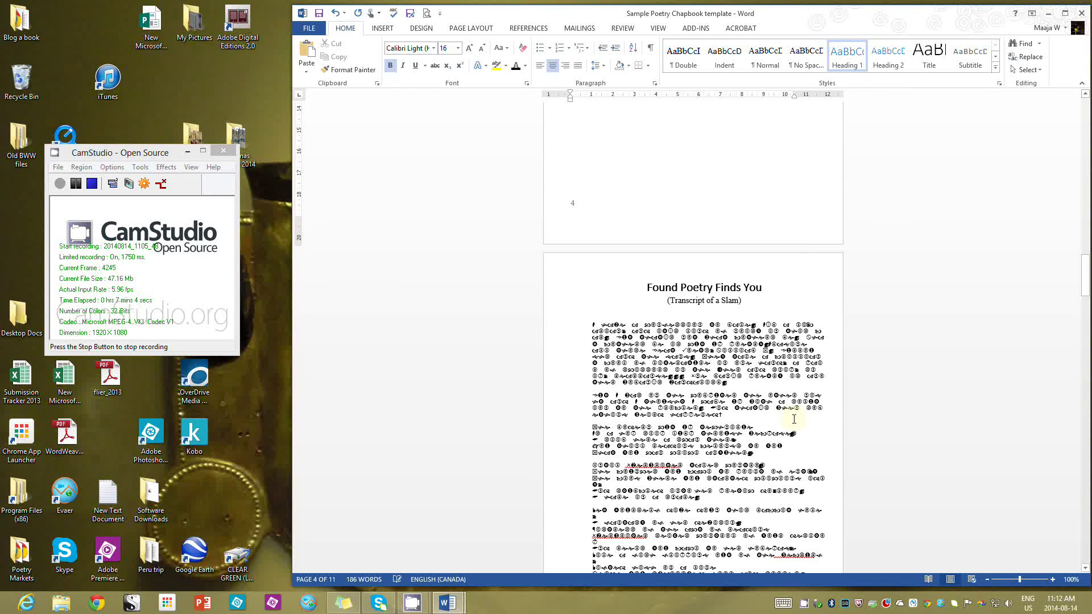
{"action": "scroll", "coordinate": [795, 424], "scroll_direction": "down", "scroll_amount": 15}
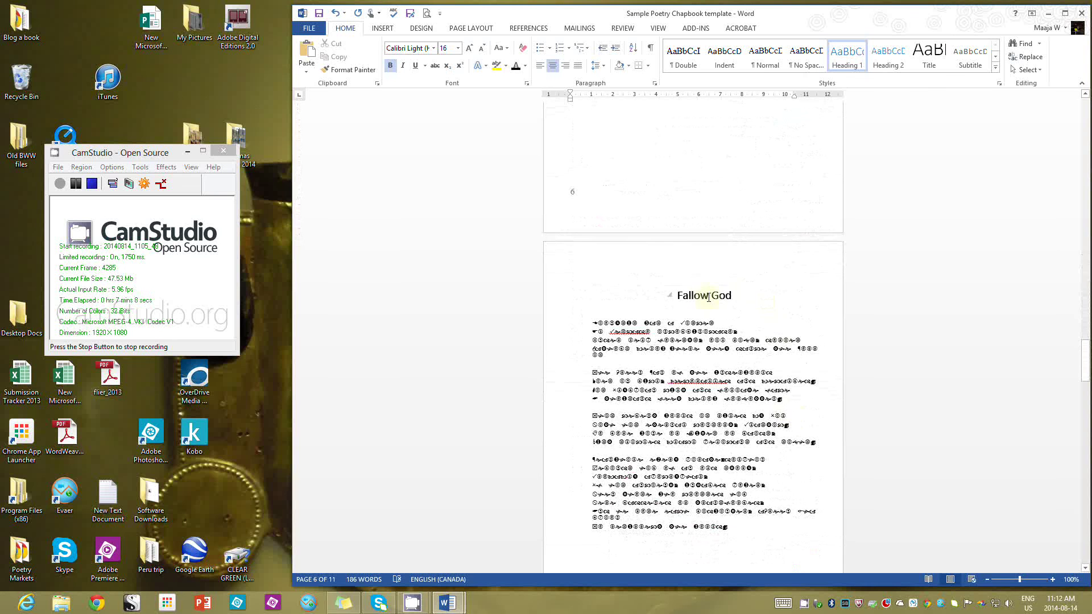
{"action": "left_click", "coordinate": [711, 295]}
{"action": "double_click", "coordinate": [728, 294]}
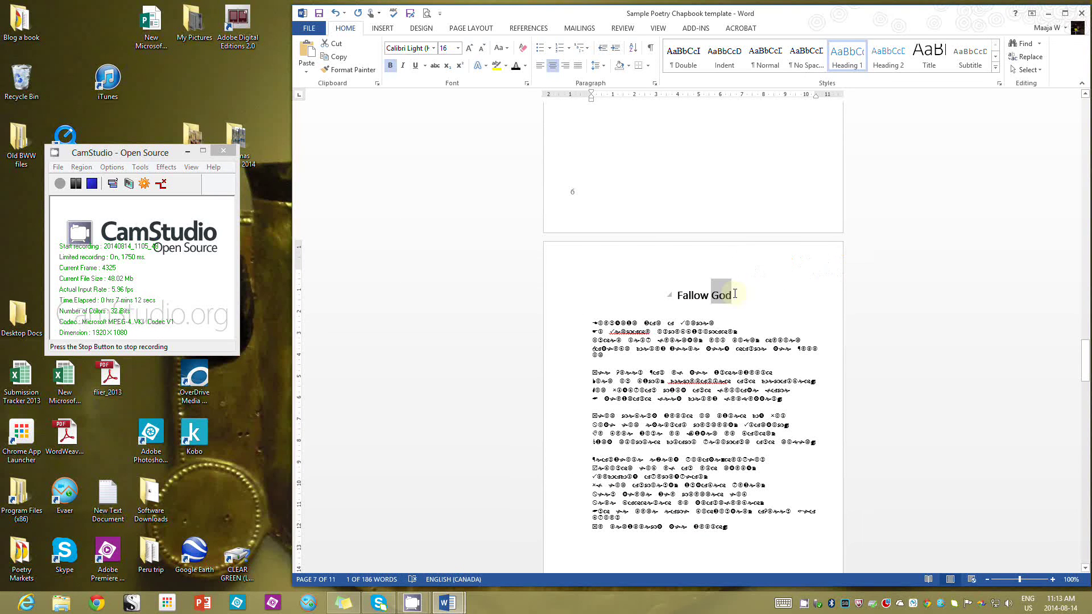
{"action": "type", "text": "Field"}
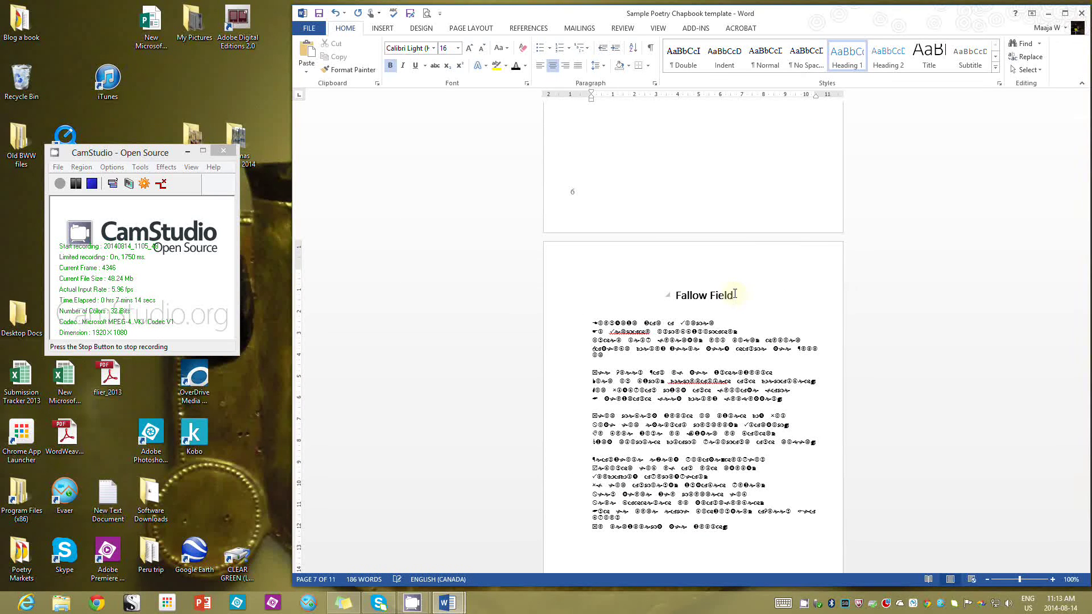
{"action": "left_click_drag", "start_coordinate": [1085, 364], "coordinate": [1084, 93]}
{"action": "scroll", "coordinate": [927, 341], "scroll_direction": "down", "scroll_amount": 8}
{"action": "scroll", "coordinate": [923, 351], "scroll_direction": "down", "scroll_amount": 10}
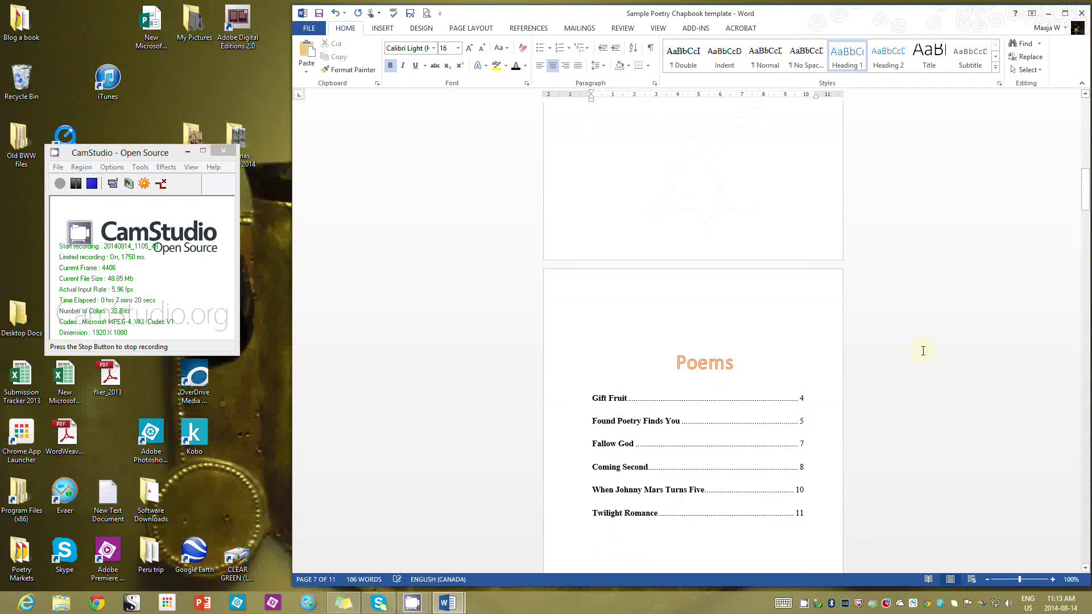
Update the entire table of contents so it lists Fallow Field on page 7.
{"action": "left_click", "coordinate": [732, 287]}
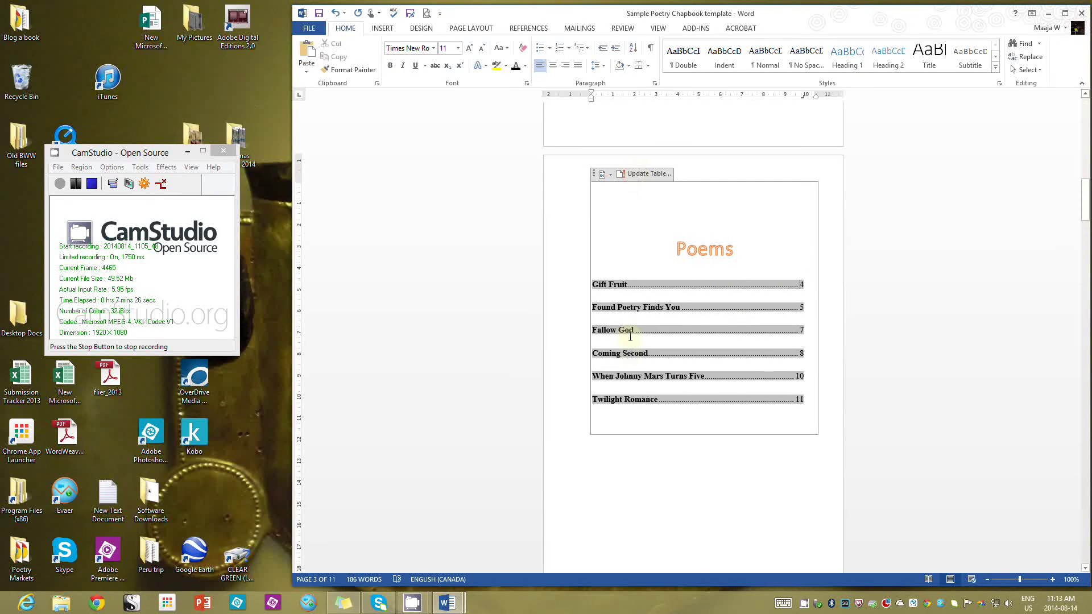
{"action": "left_click", "coordinate": [654, 174]}
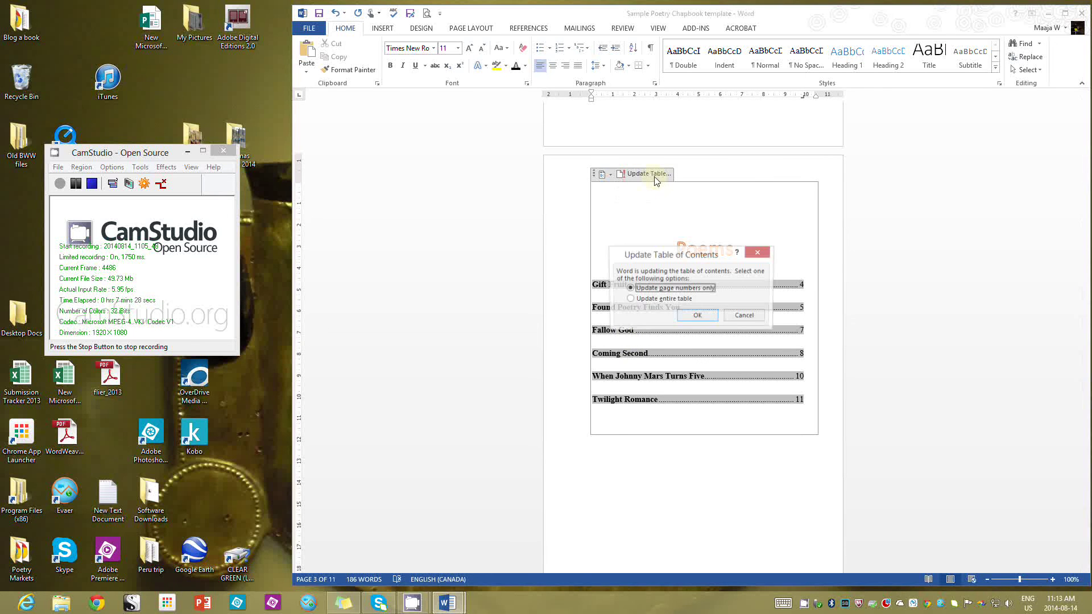
{"action": "left_click", "coordinate": [643, 300]}
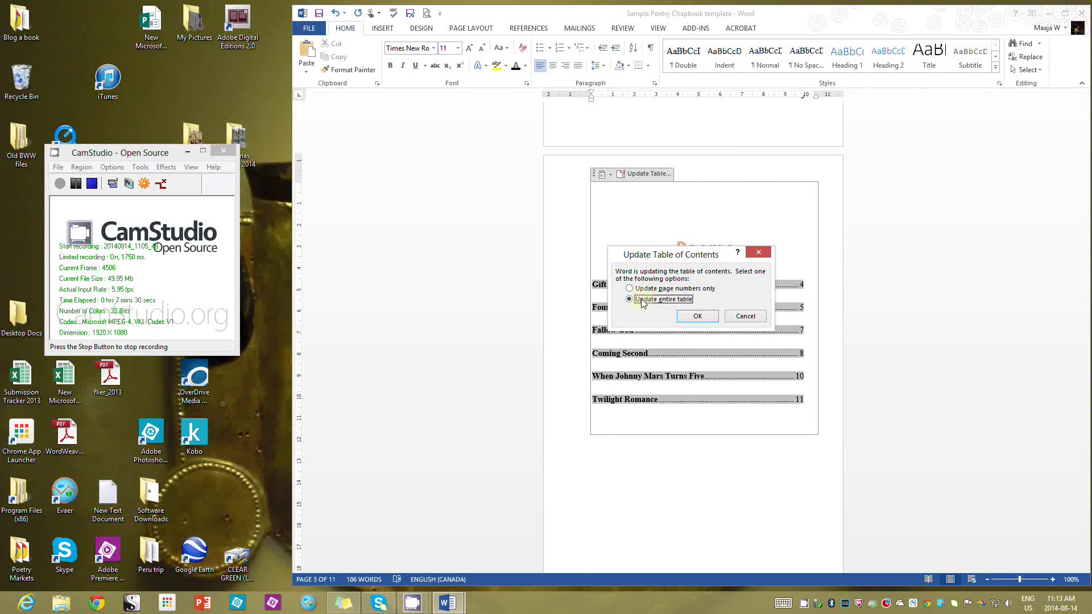
{"action": "left_click", "coordinate": [701, 316]}
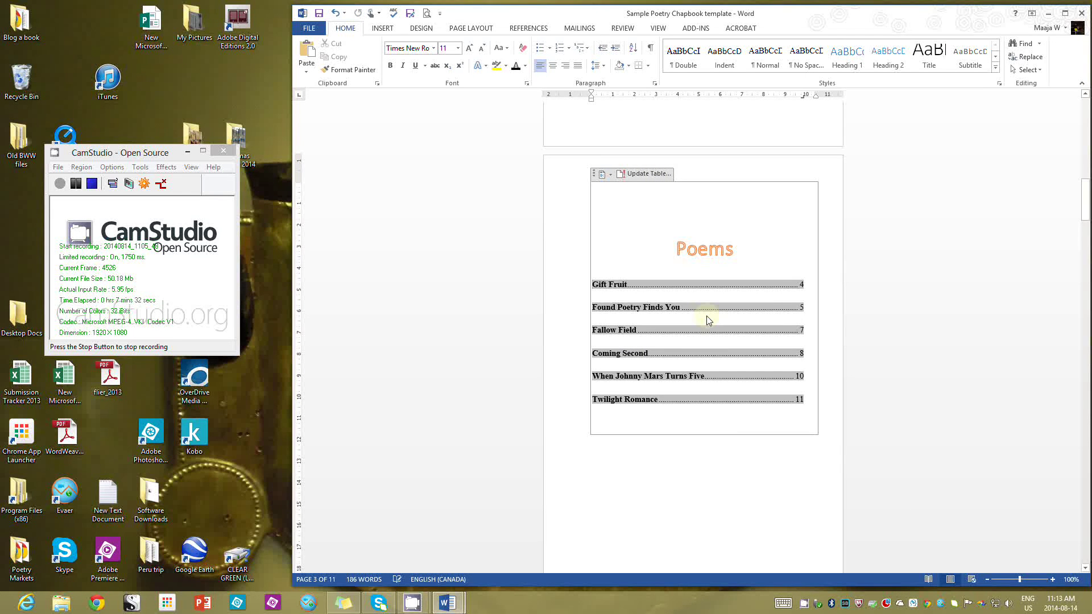
{"action": "left_click", "coordinate": [621, 239]}
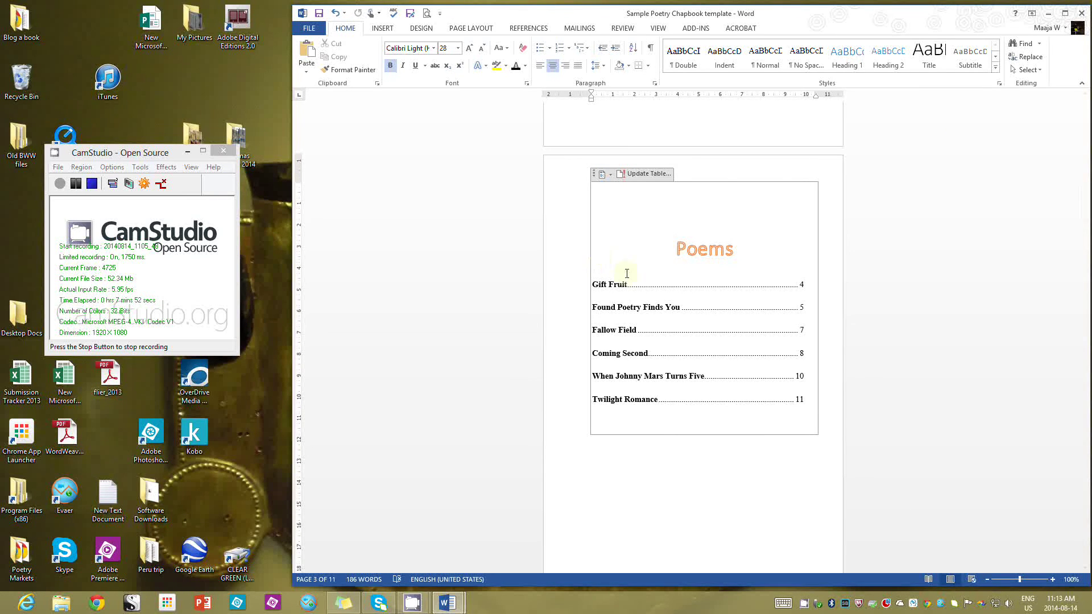
{"action": "scroll", "coordinate": [764, 485], "scroll_direction": "down", "scroll_amount": 3}
{"action": "scroll", "coordinate": [765, 485], "scroll_direction": "down", "scroll_amount": 20}
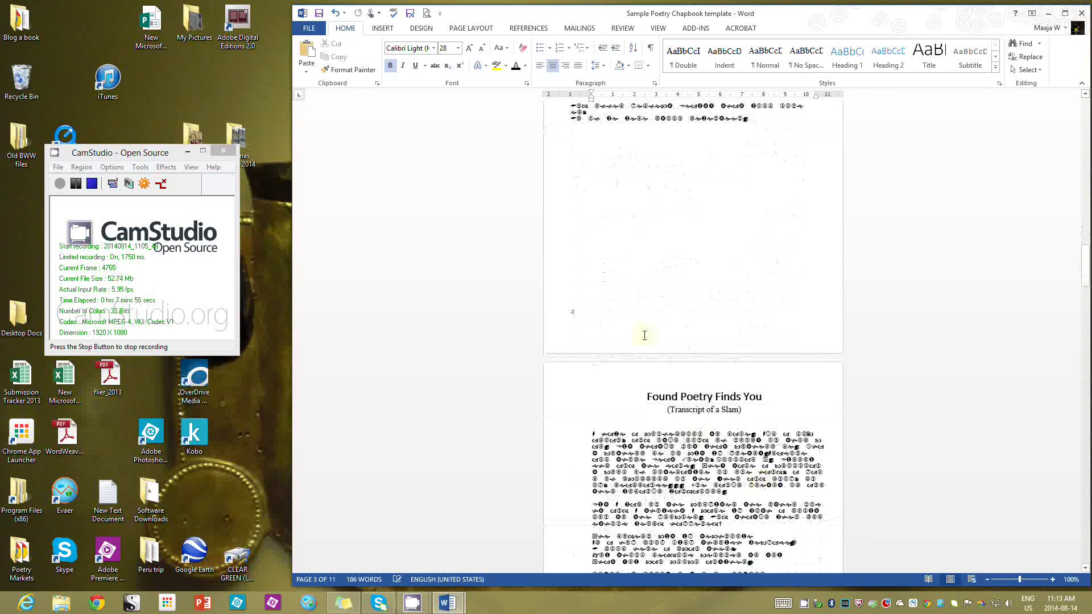
Open the Print preview and page back to the title page, page 1.
{"action": "left_click", "coordinate": [627, 320]}
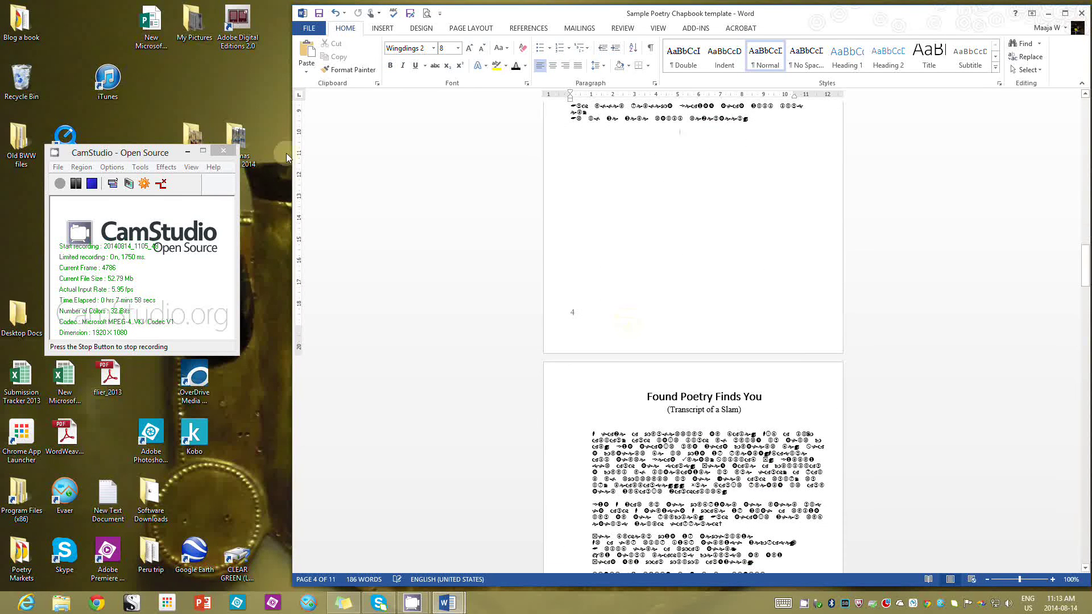
{"action": "left_click", "coordinate": [308, 28]}
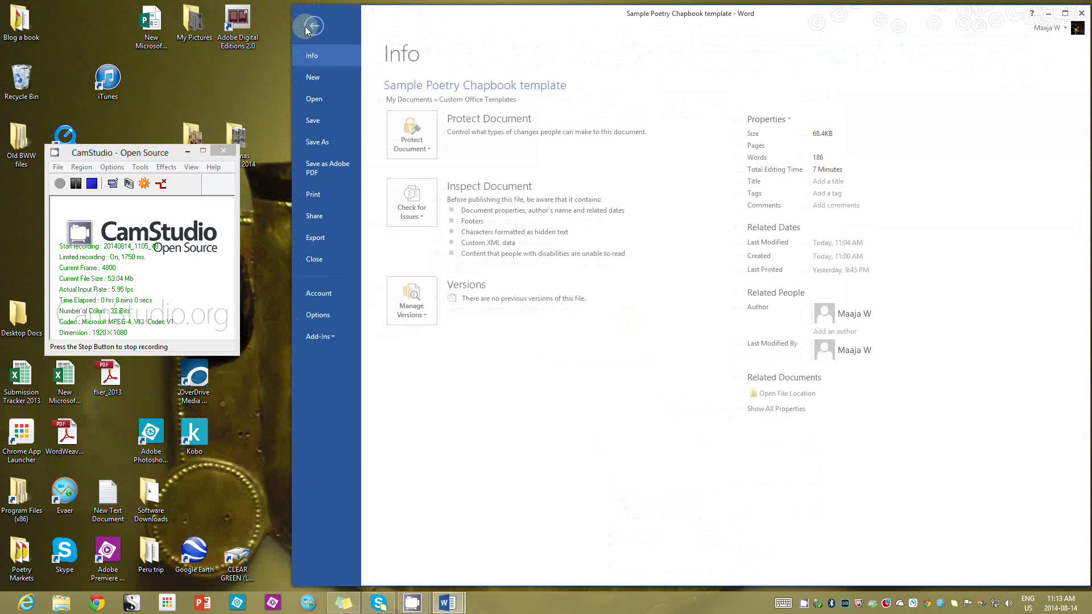
{"action": "left_click", "coordinate": [315, 196]}
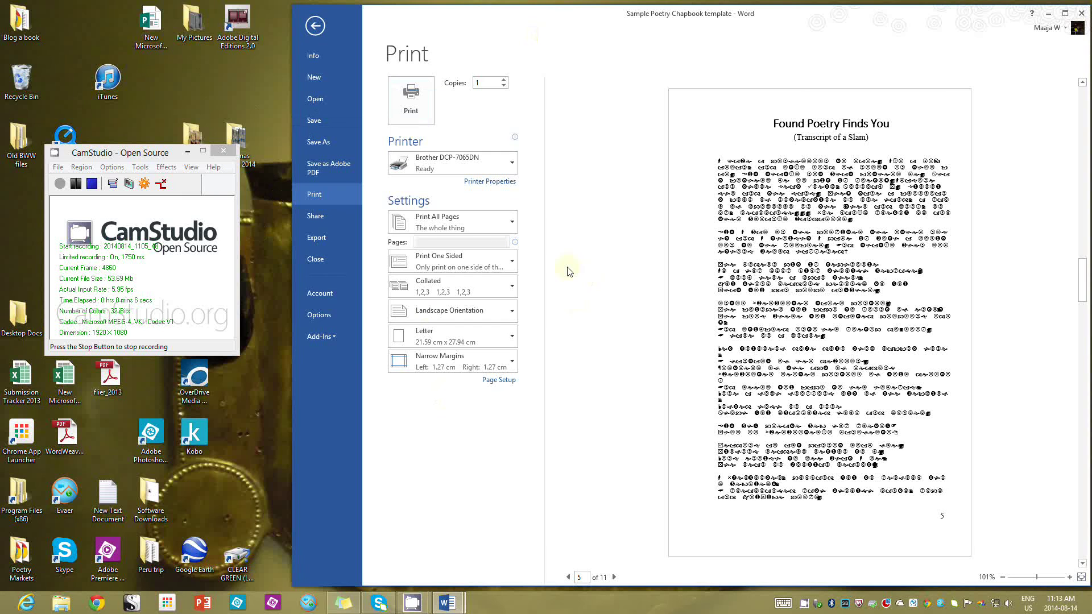
{"action": "left_click", "coordinate": [567, 577]}
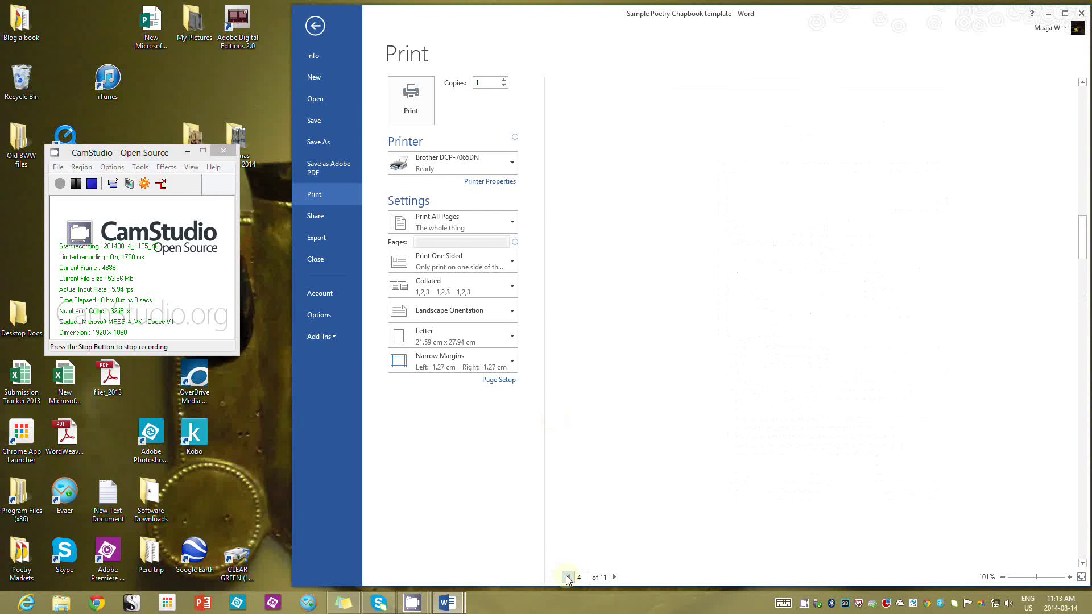
{"action": "left_click", "coordinate": [568, 577]}
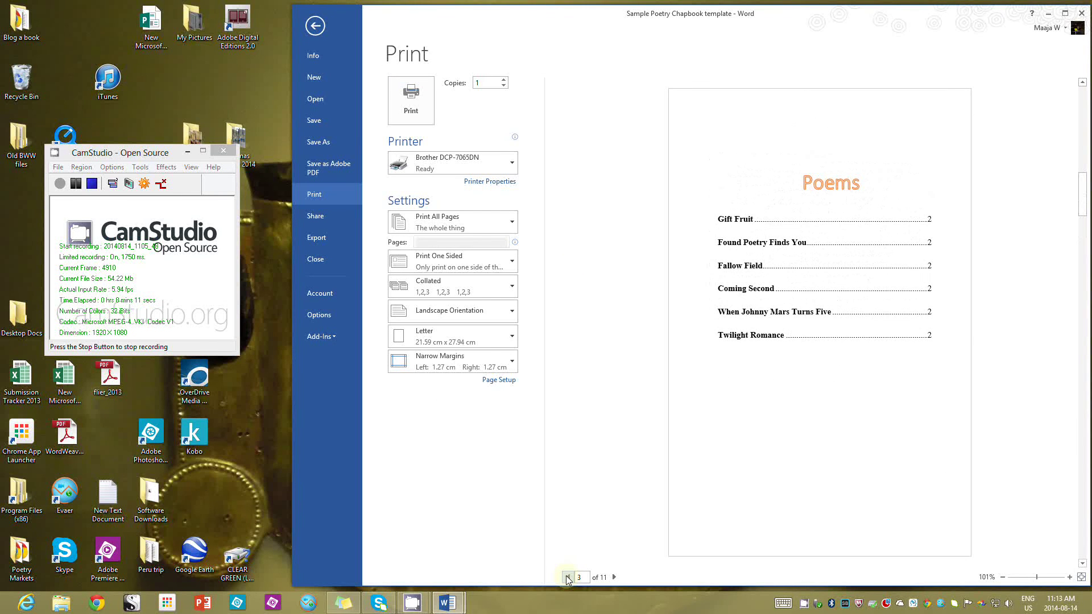
{"action": "double_click", "coordinate": [568, 577]}
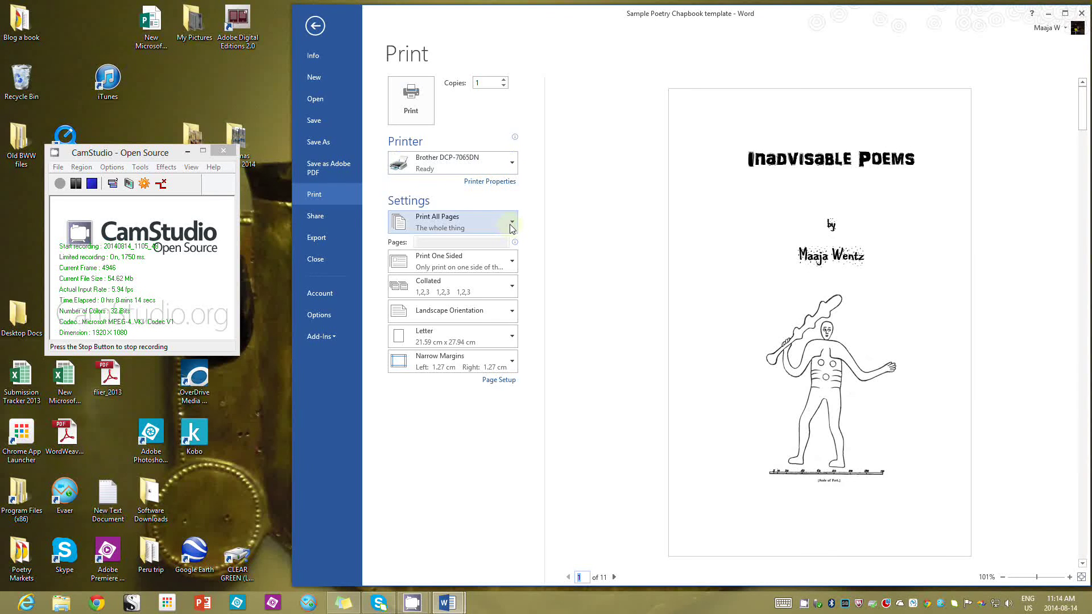
Review the two-sided options, keep Print One Sided, and page the preview to page 7.
{"action": "left_click", "coordinate": [513, 264]}
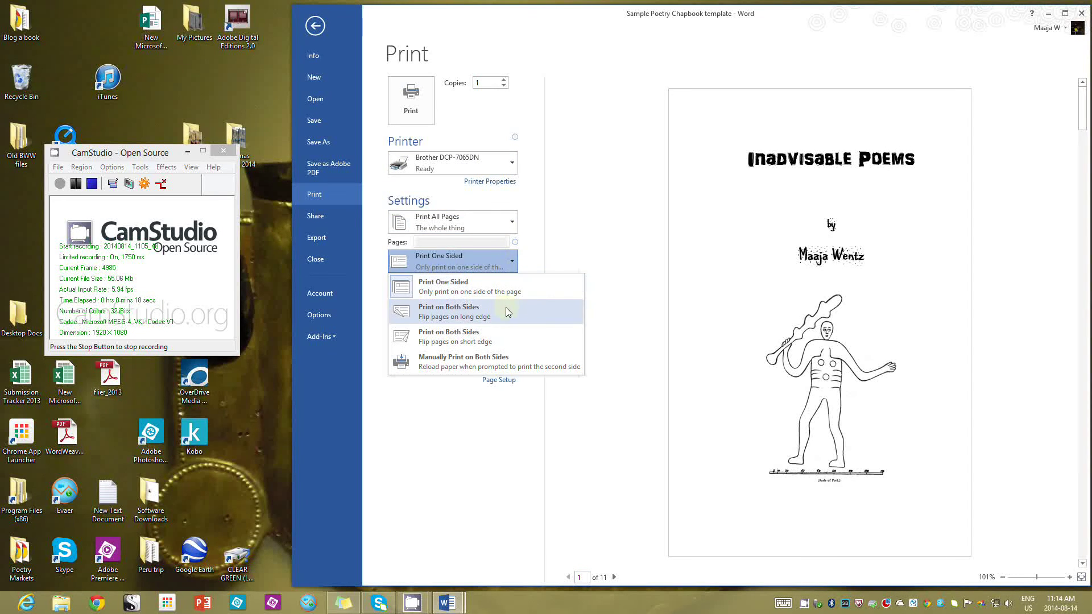
{"action": "left_click", "coordinate": [614, 223]}
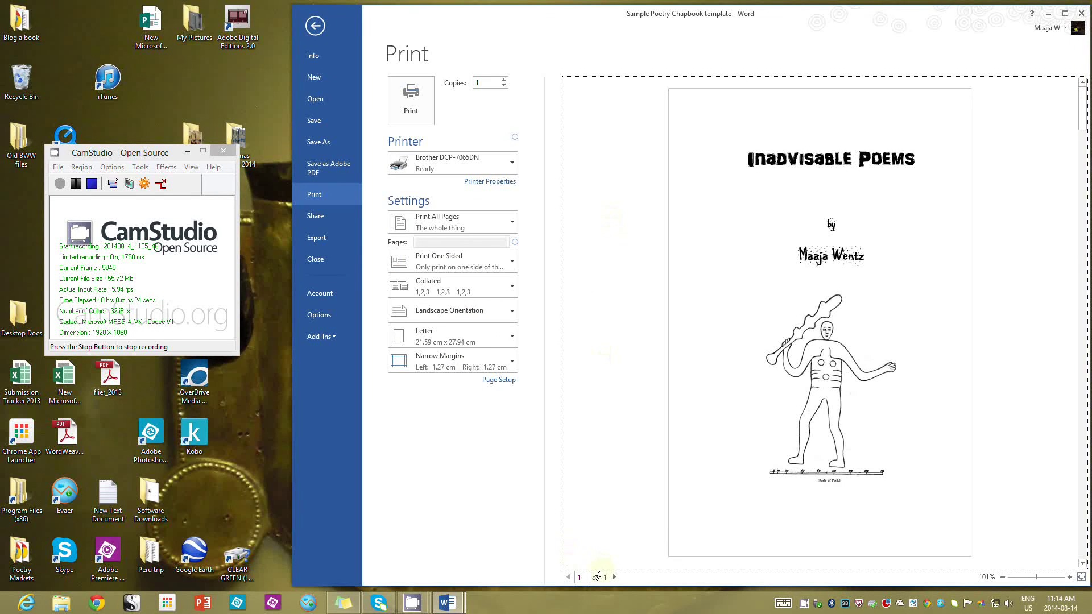
{"action": "left_click", "coordinate": [613, 578]}
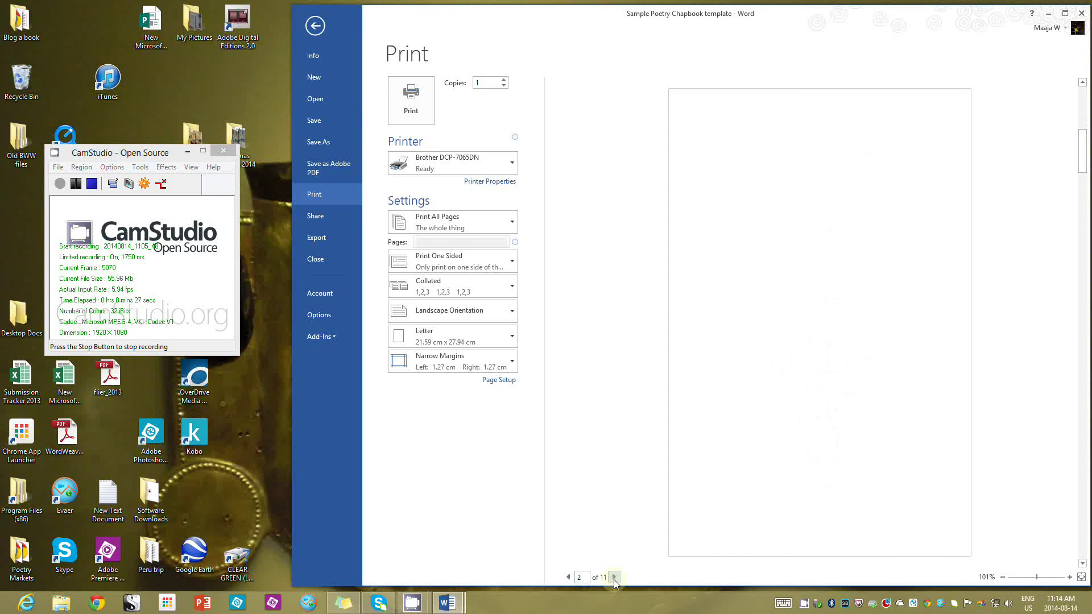
{"action": "left_click", "coordinate": [613, 578]}
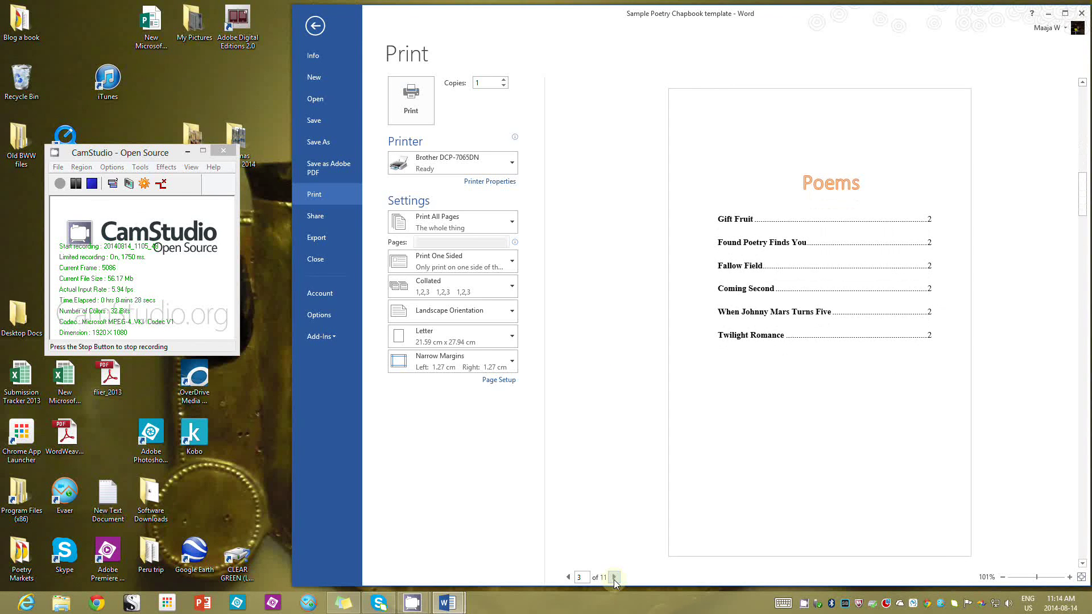
{"action": "left_click", "coordinate": [613, 578]}
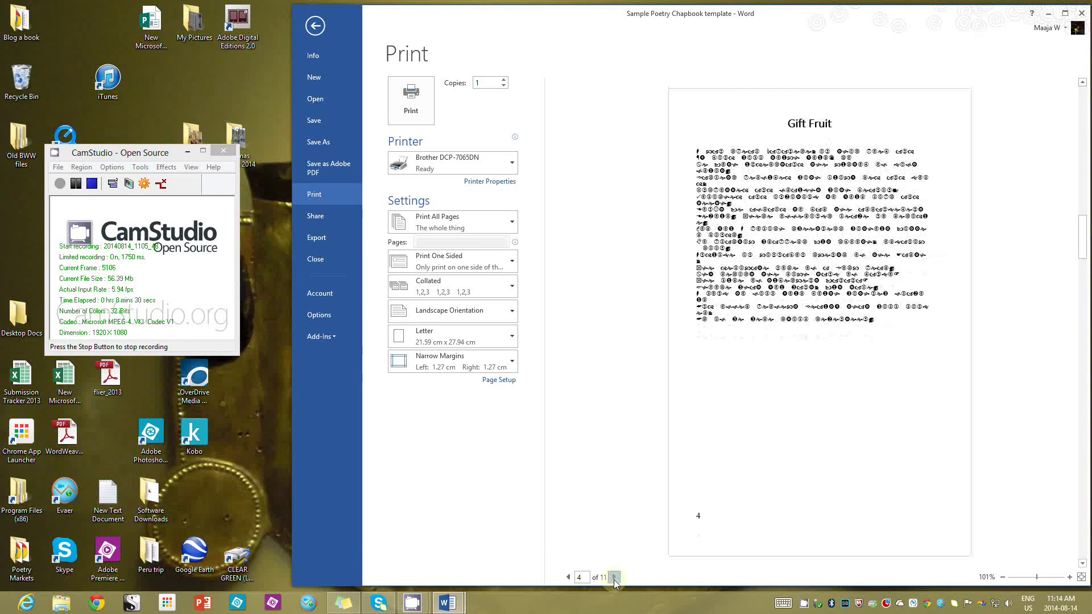
{"action": "left_click", "coordinate": [613, 578]}
{"action": "left_click", "coordinate": [613, 578]}
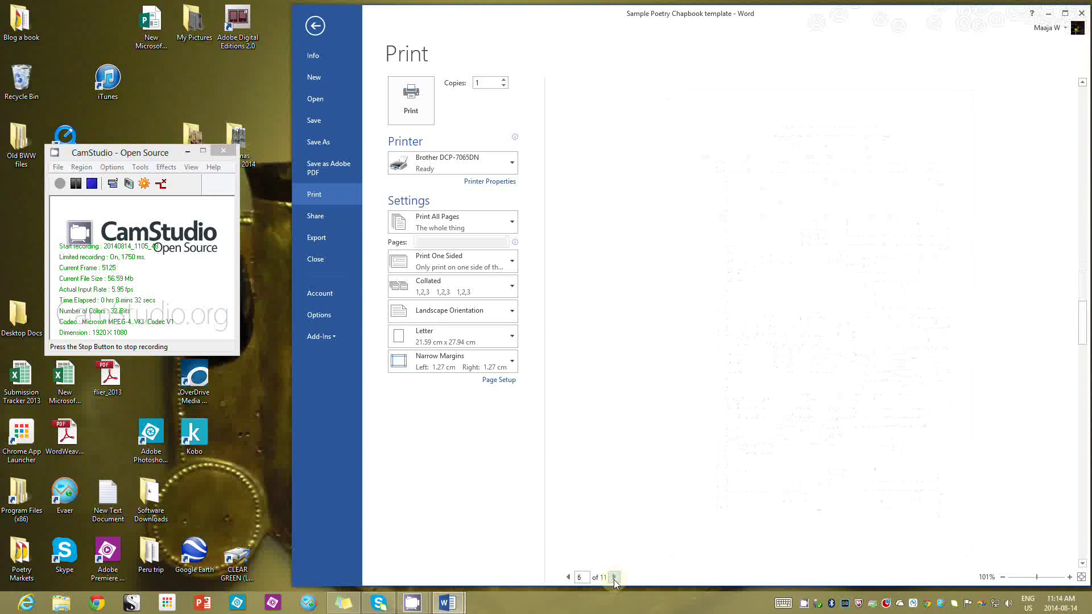
{"action": "left_click", "coordinate": [613, 578]}
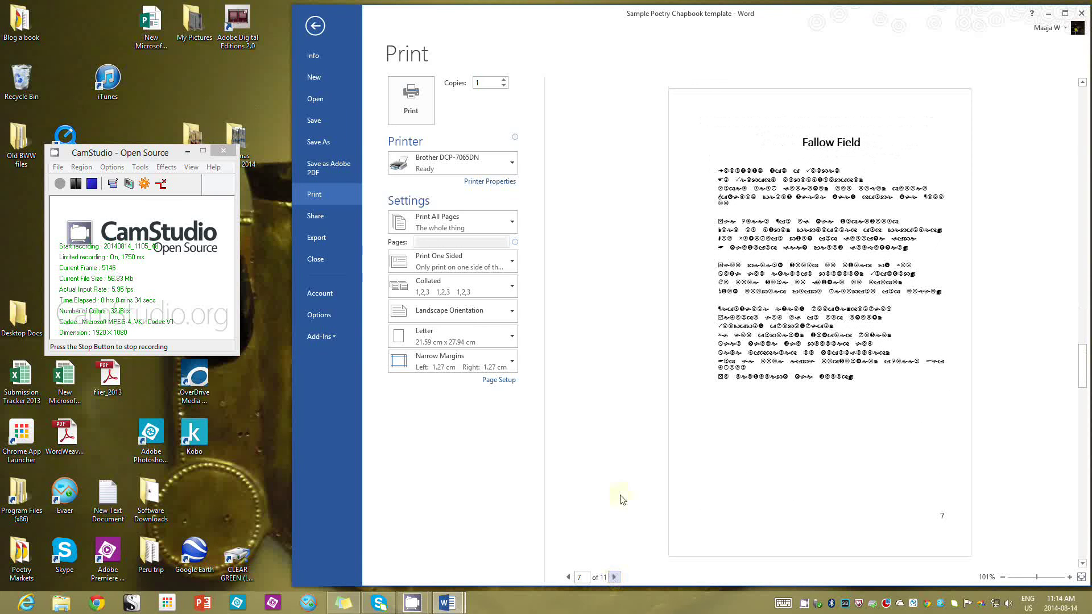